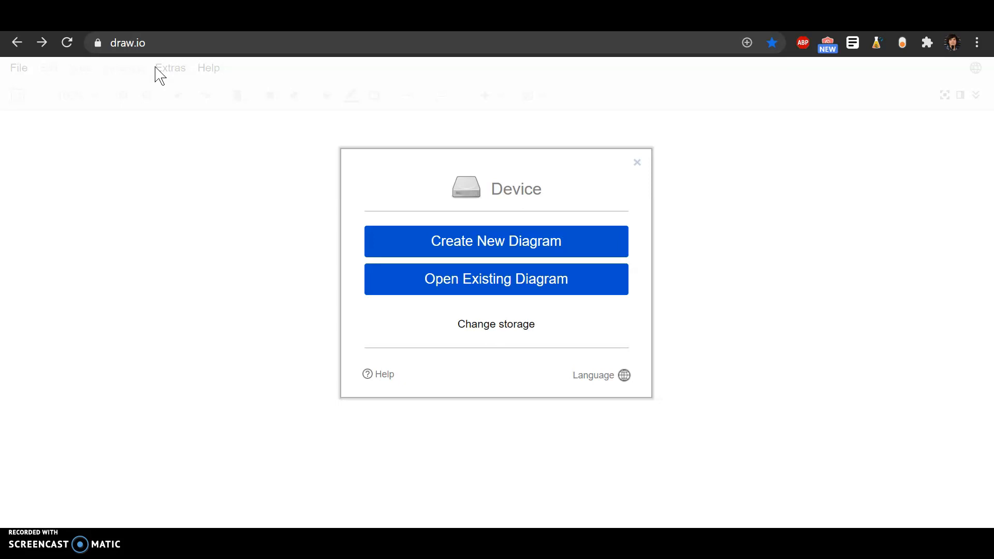
- Check the list of available interface languages and leave the current language selected
left_click(153, 45)
left_click(597, 379)
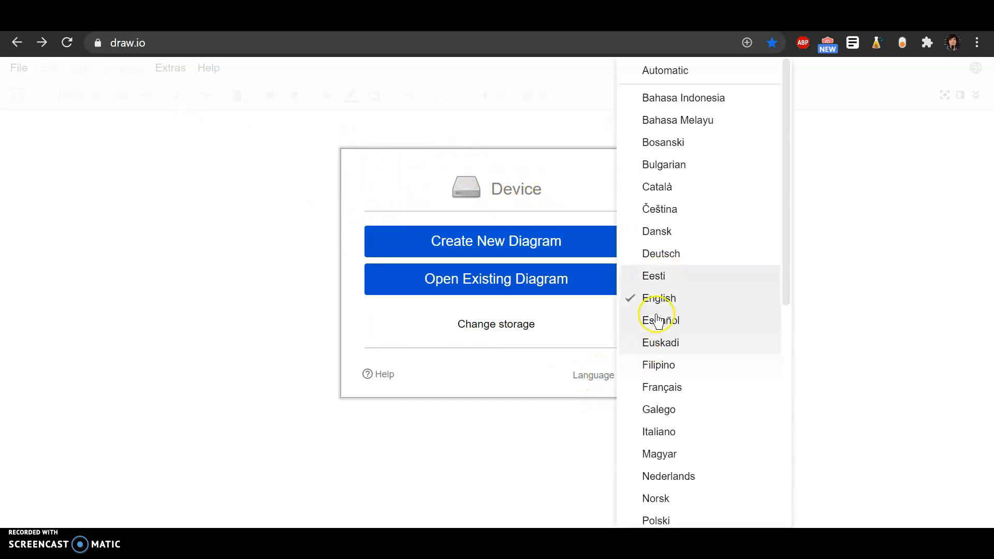
left_click(600, 380)
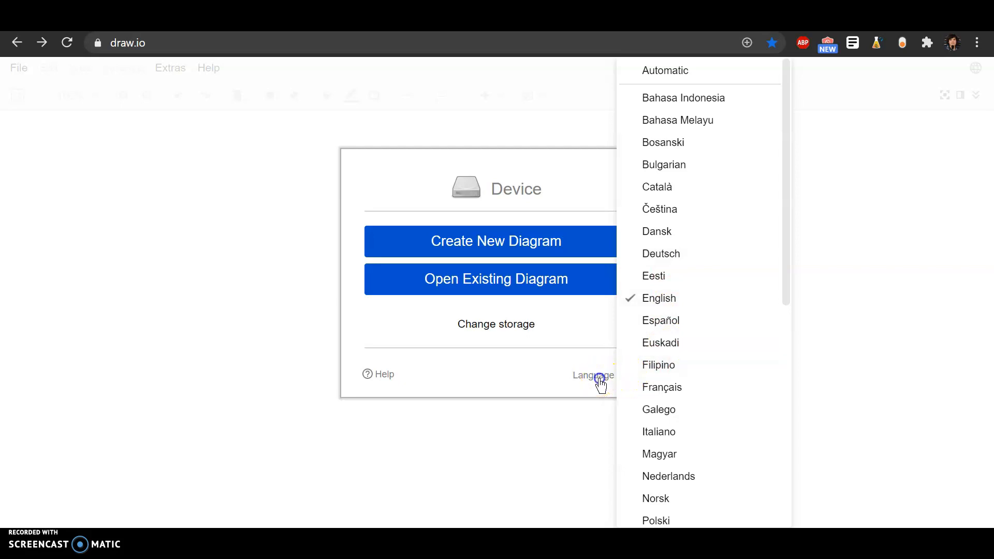
left_click(534, 372)
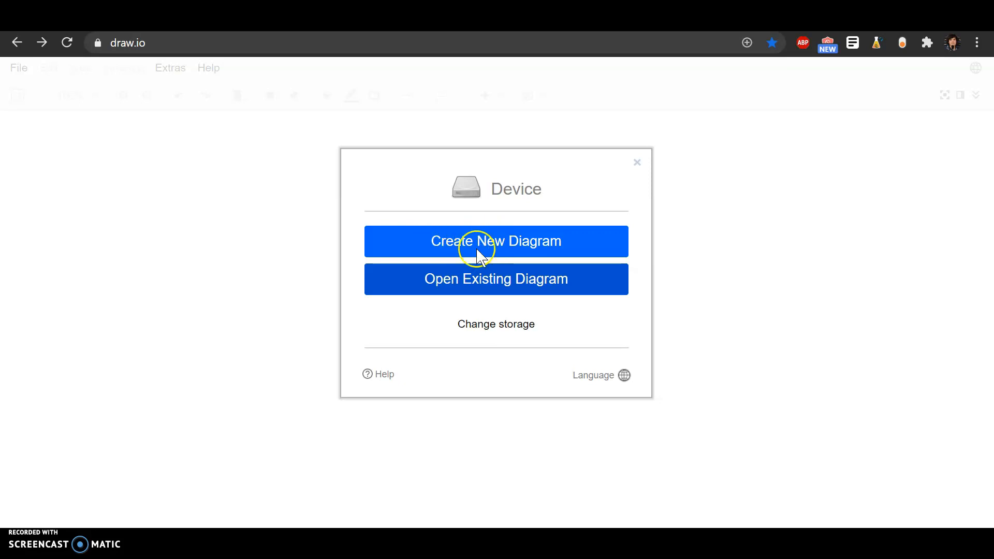
- Start a new diagram and look through the template categories, including Maps, UML, Flowcharts, Engineering, Charts, Venn, Wireframes and Network
left_click(499, 247)
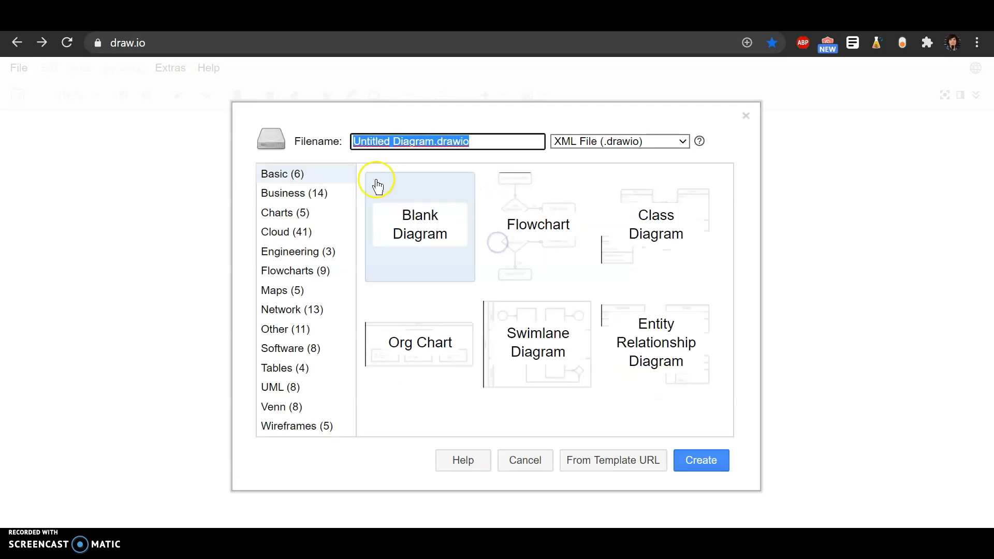
left_click(299, 296)
left_click(311, 345)
left_click(297, 389)
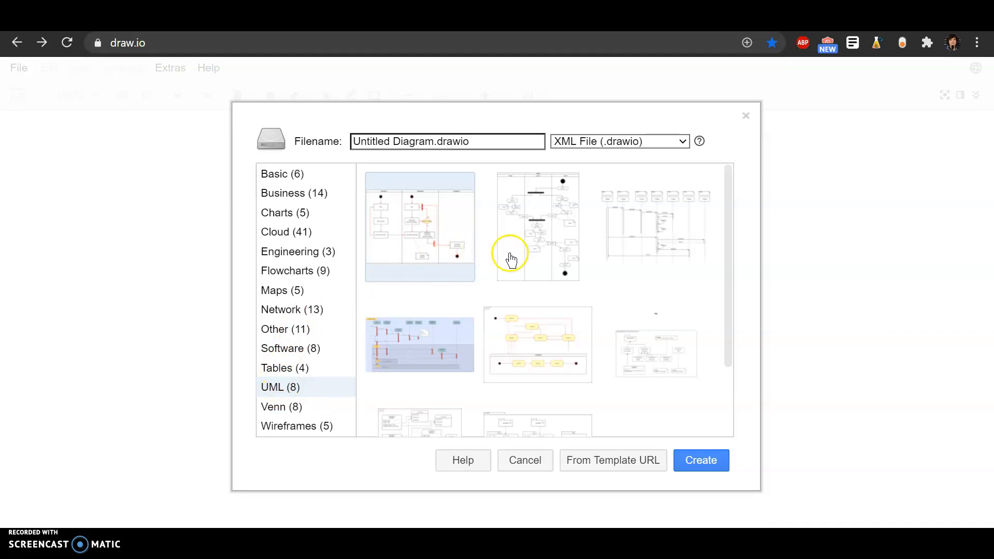
left_click(284, 277)
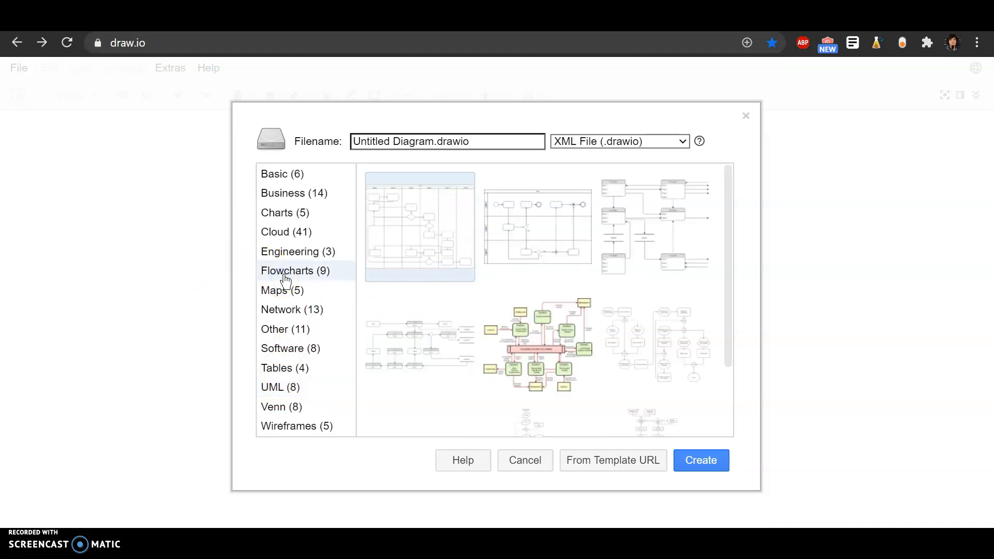
left_click(306, 254)
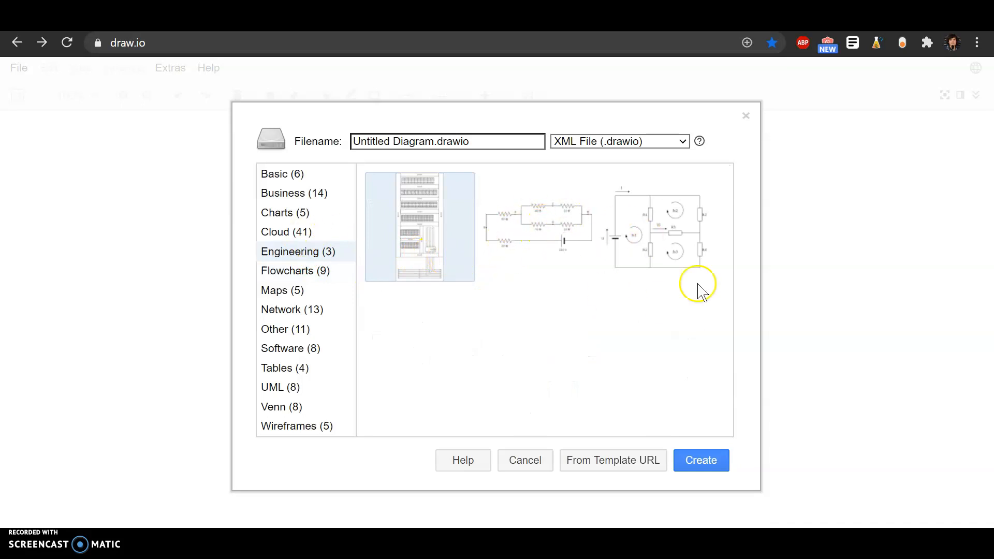
left_click(313, 232)
left_click(290, 212)
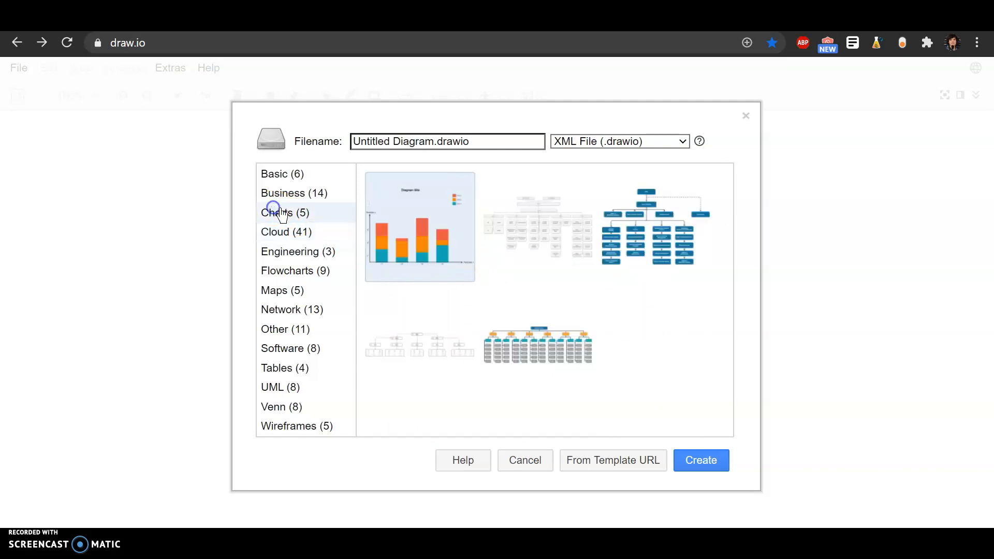
left_click(310, 194)
left_click(284, 388)
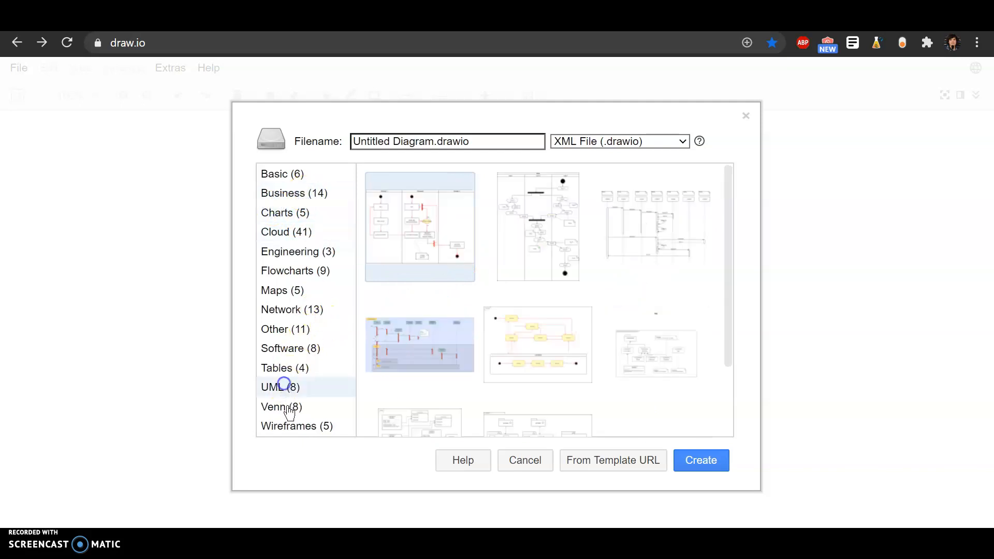
left_click(292, 407)
scroll(444, 333, "down", 3)
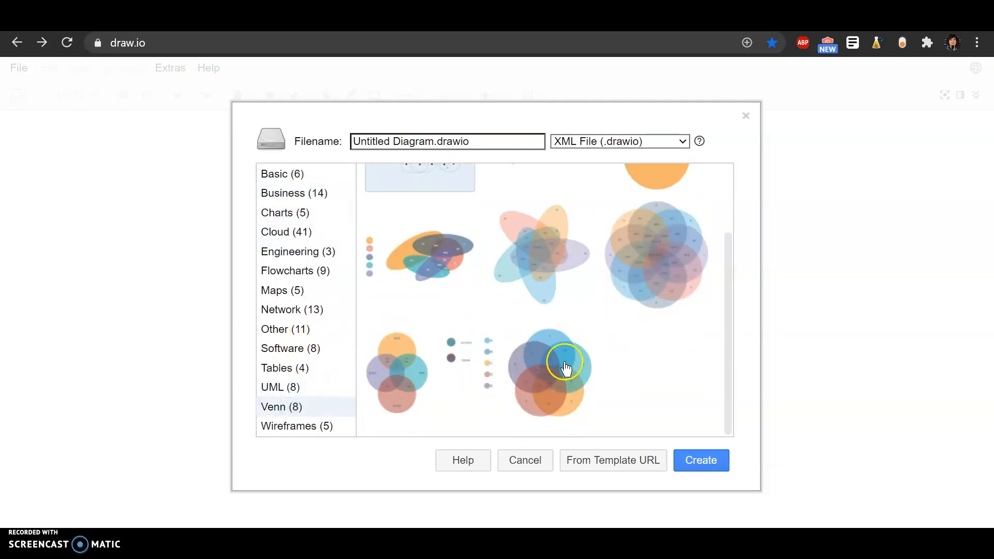
left_click(299, 427)
left_click(302, 314)
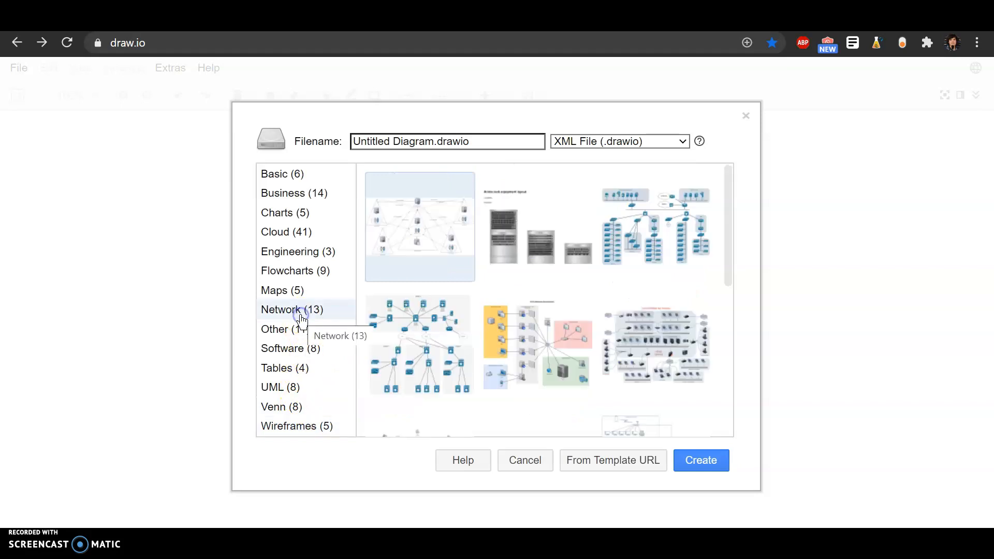
- Create the diagram from the Blank Diagram template in the Basic category
left_click(288, 174)
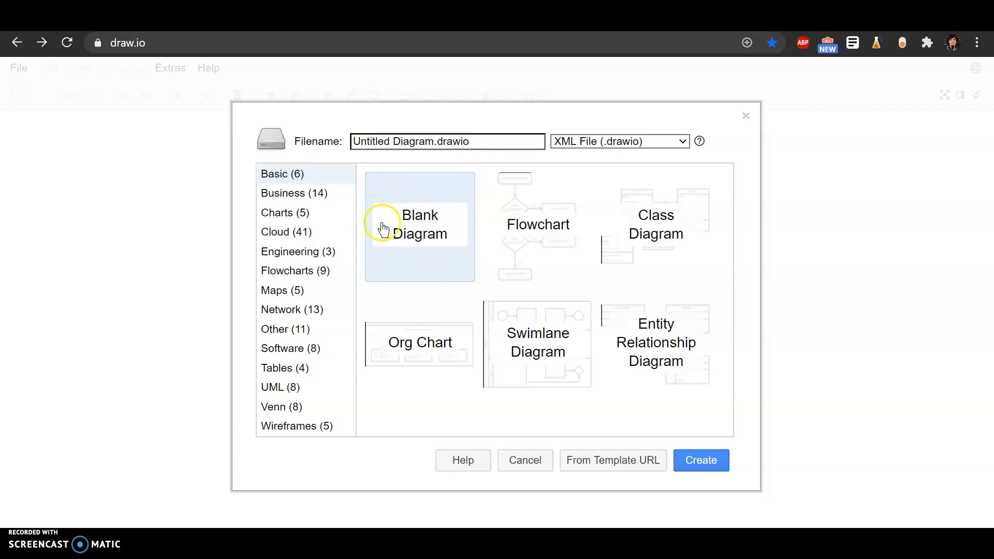
left_click(419, 230)
double_click(430, 240)
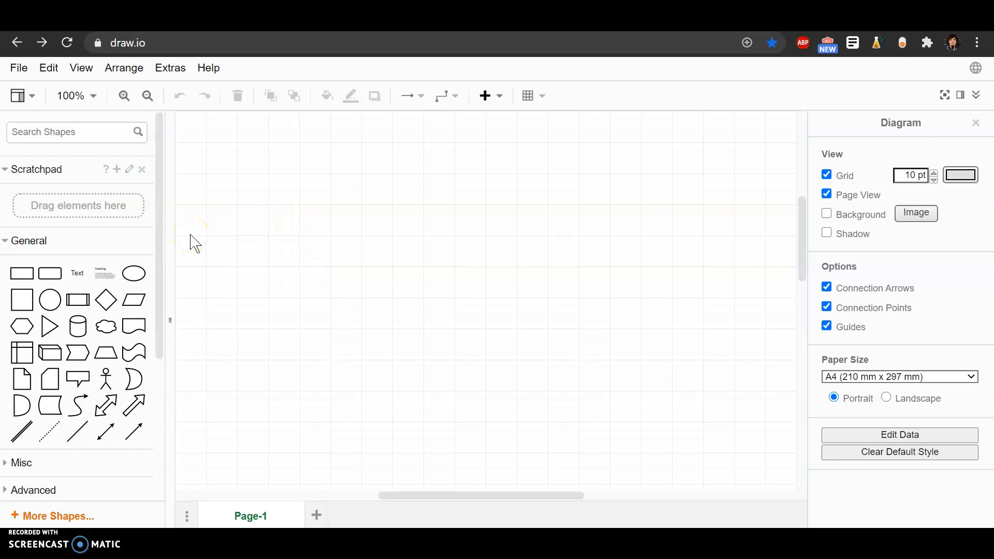
- Insert a rectangle on the left part of the canvas and stretch it into a tall vertical box
left_click(20, 271)
left_click_drag(476, 293, 273, 422)
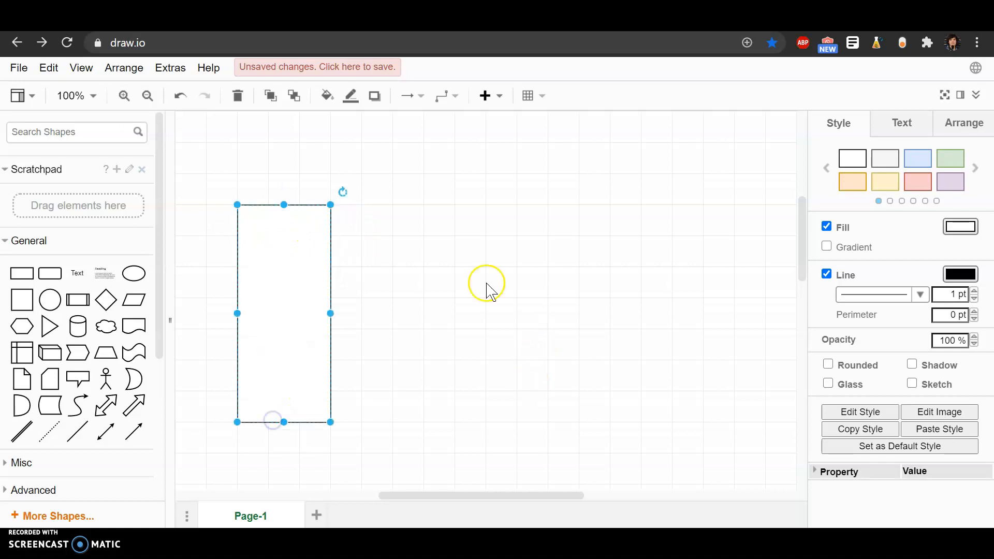
left_click(302, 206)
left_click(312, 175)
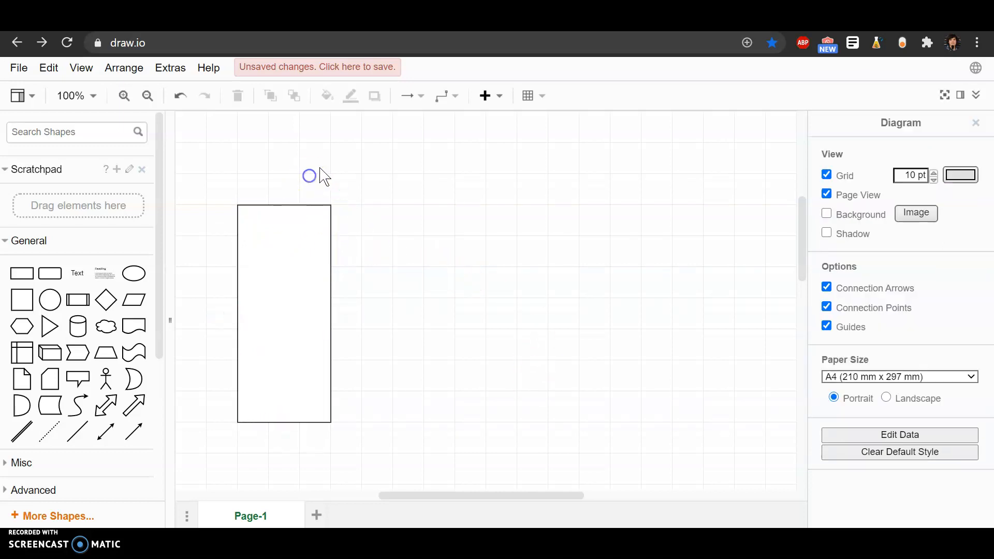
left_click_drag(309, 264, 337, 260)
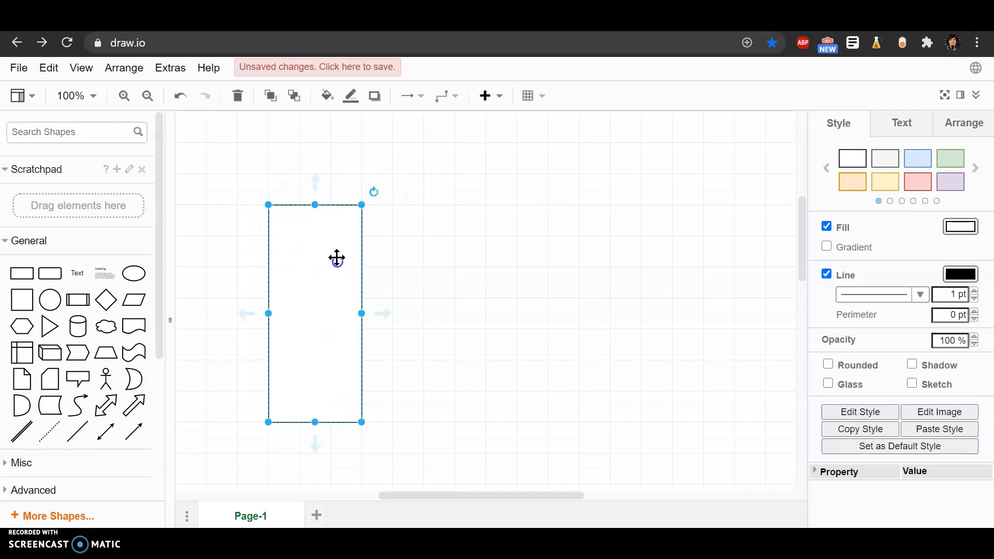
left_click(540, 273)
- Label the tall rectangle "Domaine d'étude" and push the text down near its lower edge with blank lines above it
left_click(327, 328)
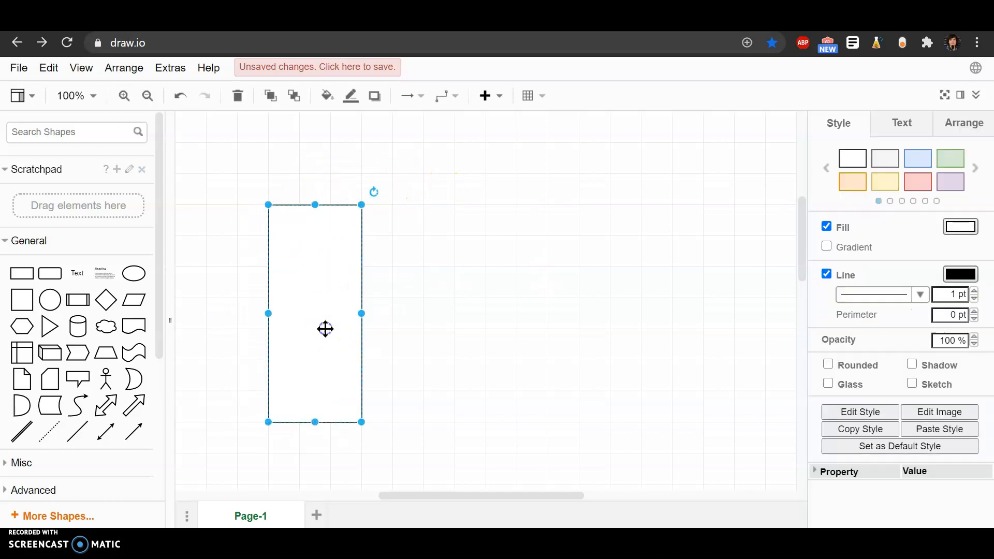
double_click(332, 371)
type("d")
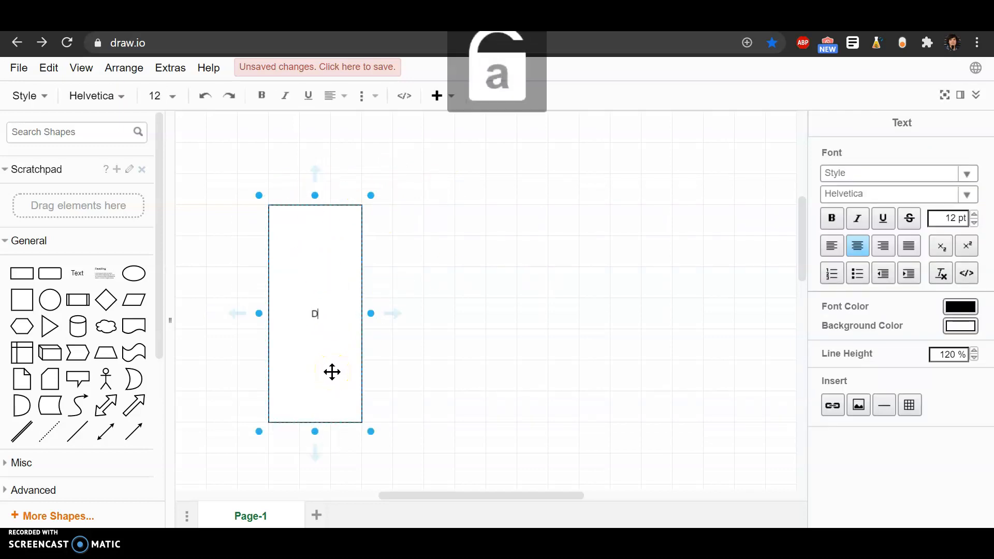
type("omaine d'étude")
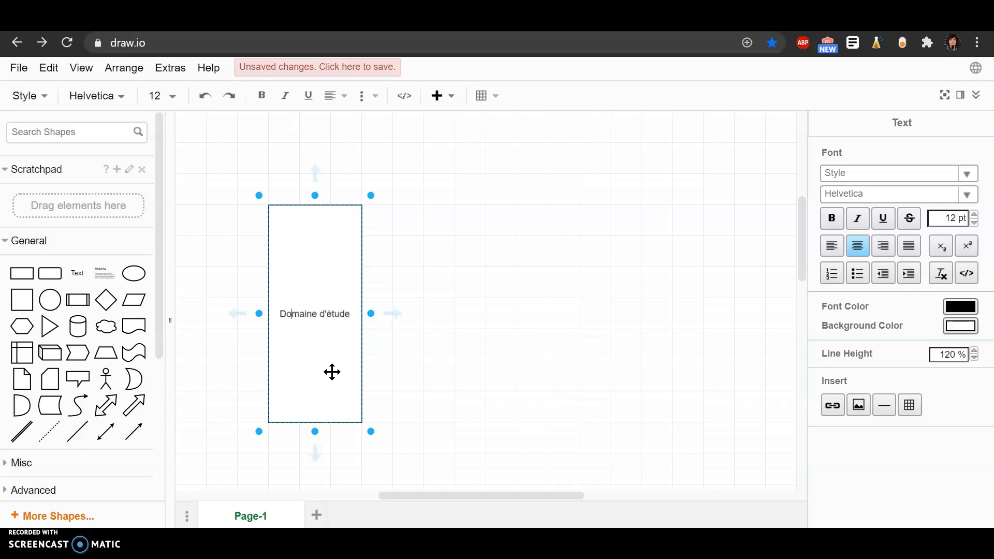
key("Return")
key("Return")
key("Return")
key("Return")
key("Return")
key("Return")
key("Return")
key("Return")
key("Return")
key("Return")
key("Return")
key("Return")
key("Return")
key("Return")
key("Return")
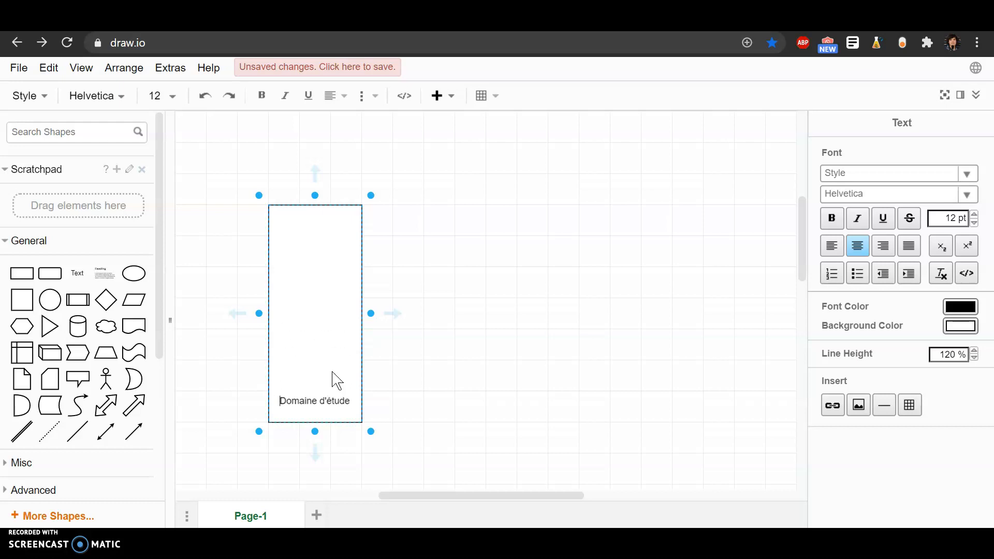
left_click(447, 338)
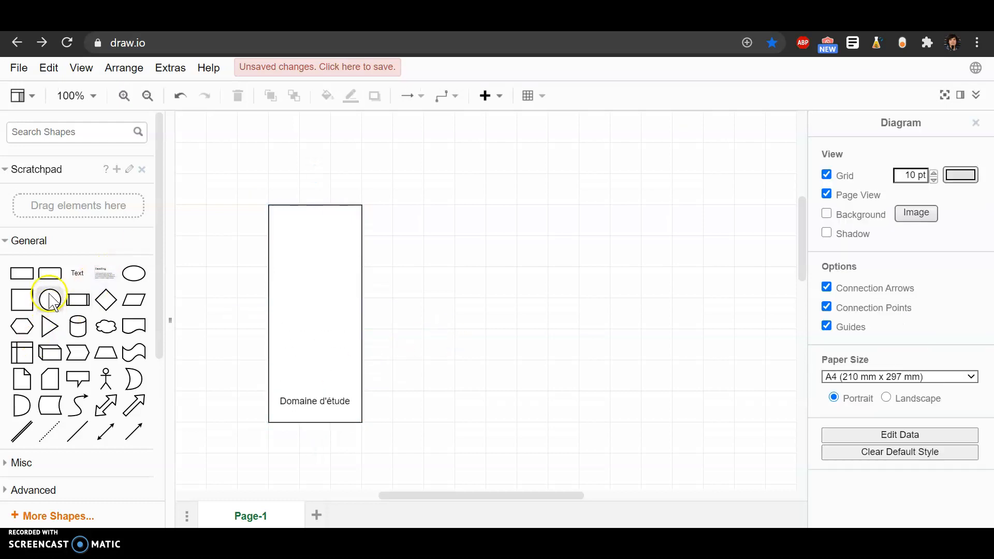
- Insert a second, small rectangle and place it in the empty area to the right of the tall box
left_click(22, 273)
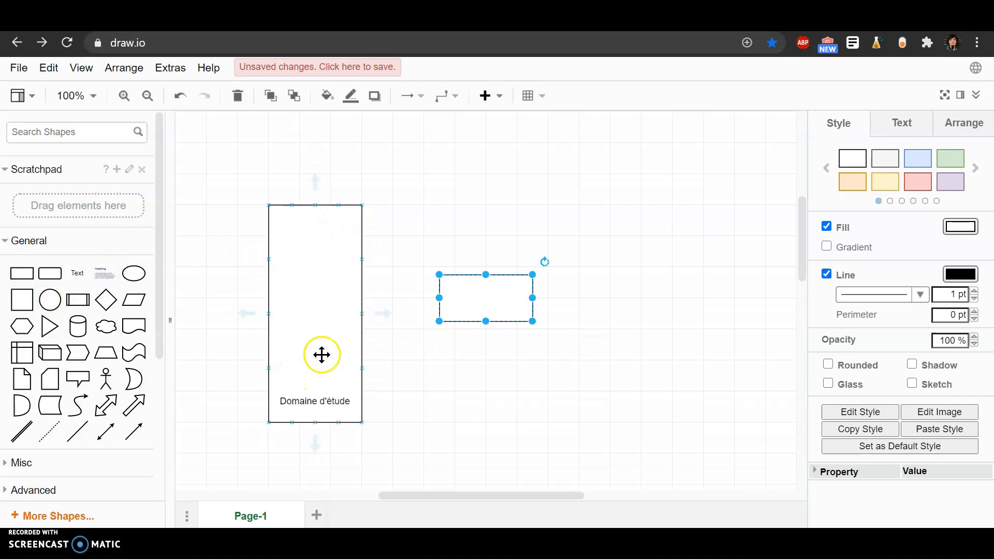
left_click_drag(501, 297, 570, 258)
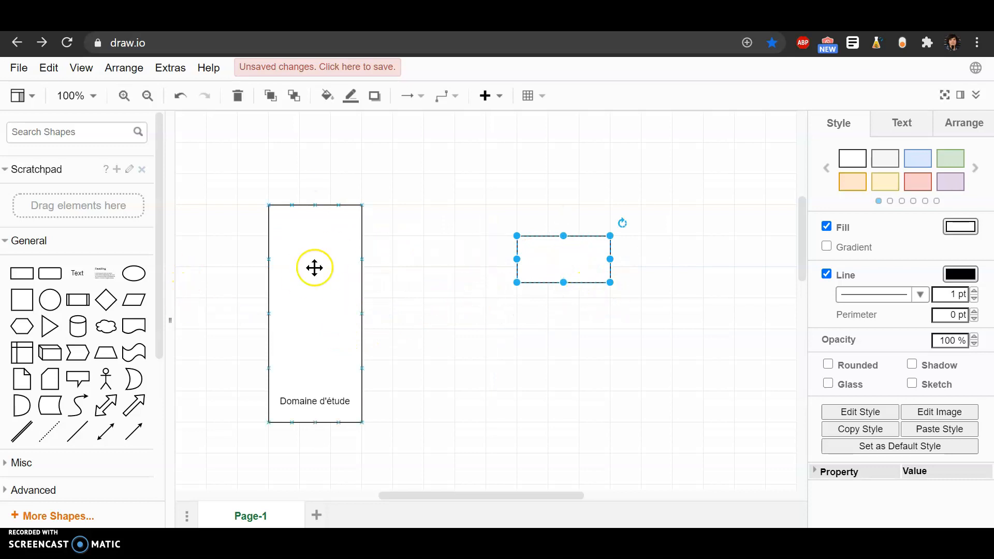
left_click_drag(545, 263, 622, 244)
left_click(559, 295)
- Widen the "Domaine d'étude" rectangle to the right by one large grid square
left_click(357, 285)
left_click_drag(362, 311, 392, 317)
left_click(529, 369)
left_click_drag(313, 253, 327, 282)
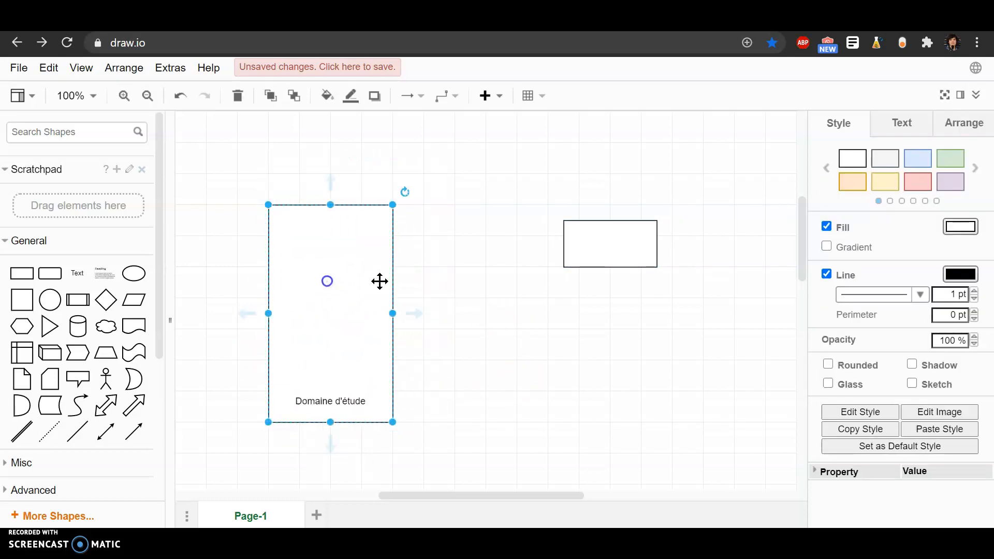
- Move the small rectangle inside the upper part of the "Domaine d'étude" box and label it "Activité 1"
left_click_drag(609, 248, 324, 250)
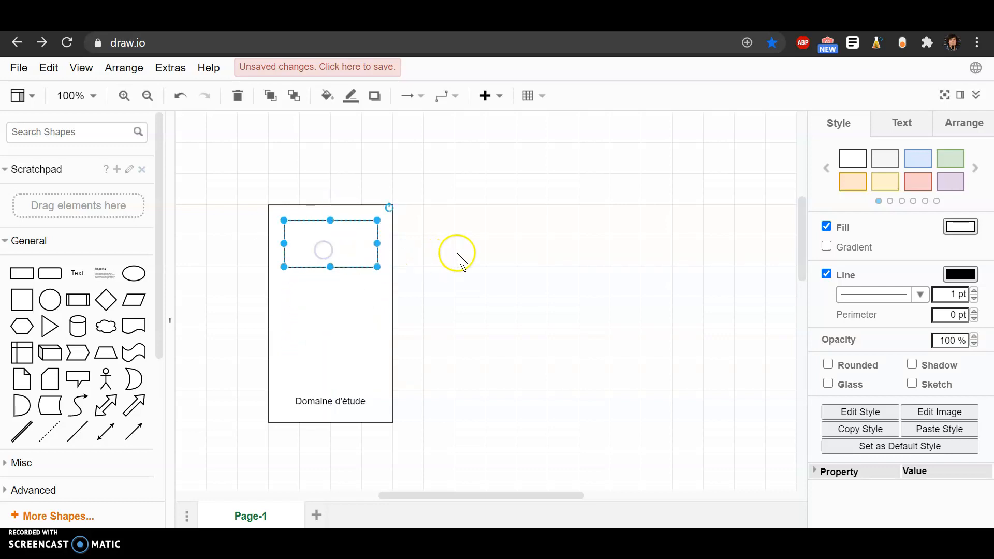
type("Activit")
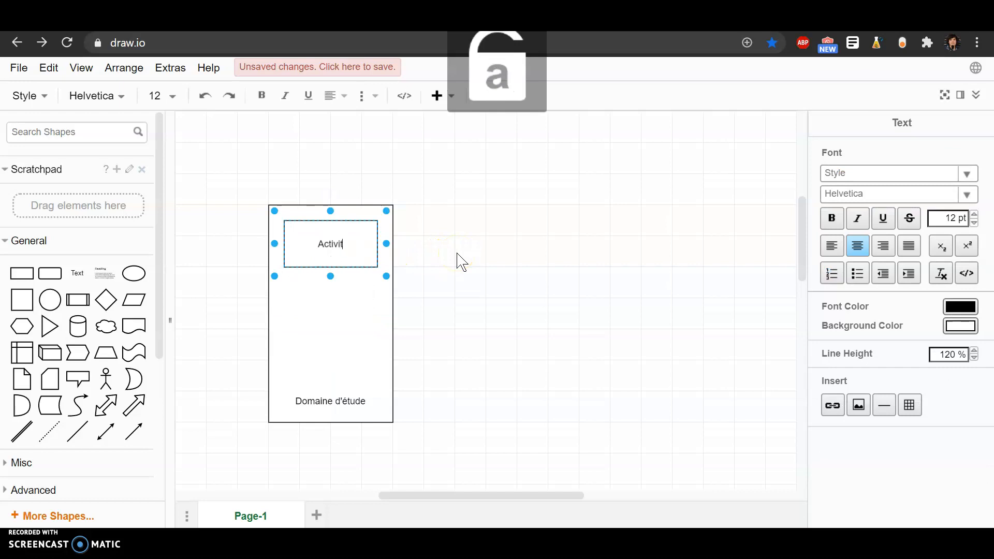
type("é 1")
left_click(411, 290)
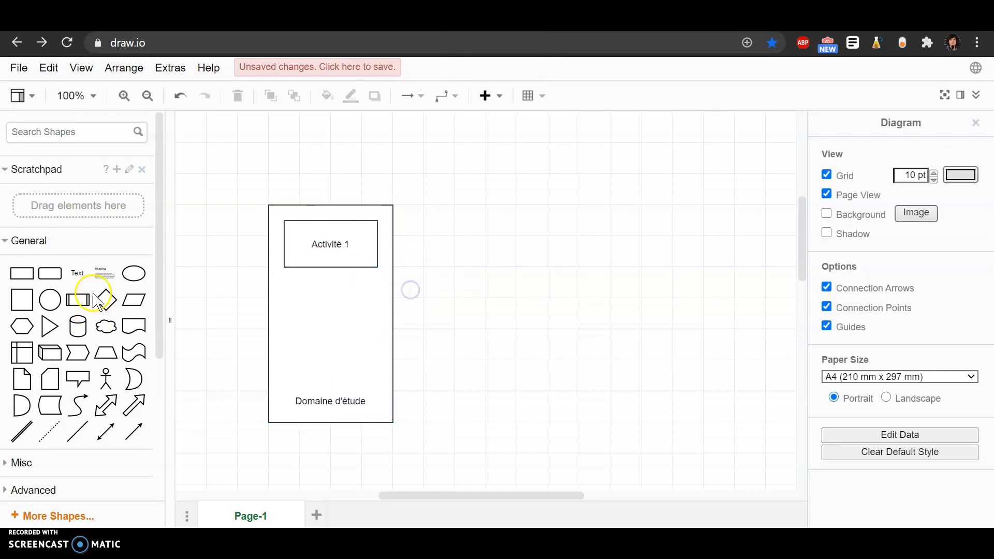
- Add another rectangle inside the "Domaine d'étude" box, below "Activité 1", and label it "Activité 2"
left_click(22, 278)
left_click_drag(489, 292, 339, 341)
key("Caps_Lock")
type("a")
key("Caps_Lock")
type("C")
key("Caps_Lock")
type("ctivité")
key("Caps_Lock")
type("2")
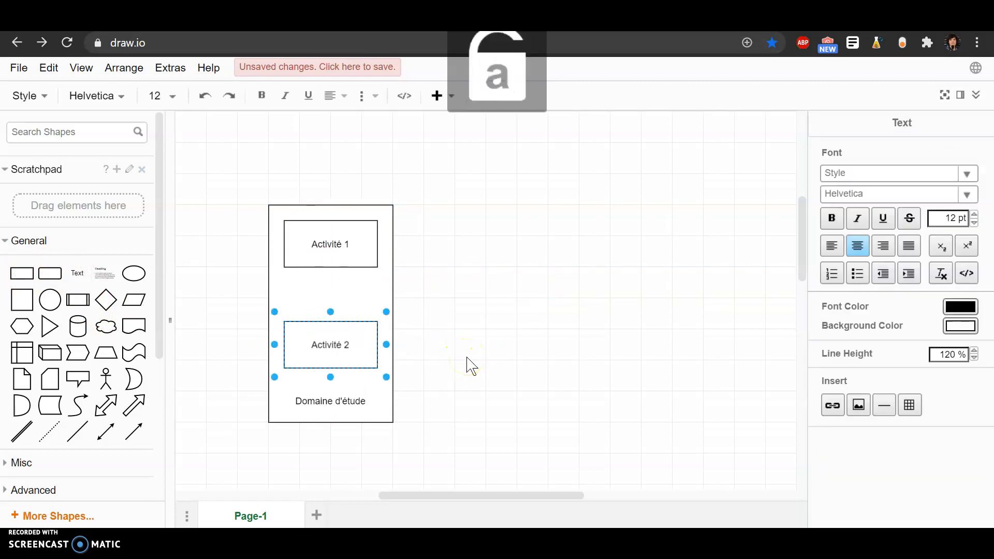
left_click(390, 262)
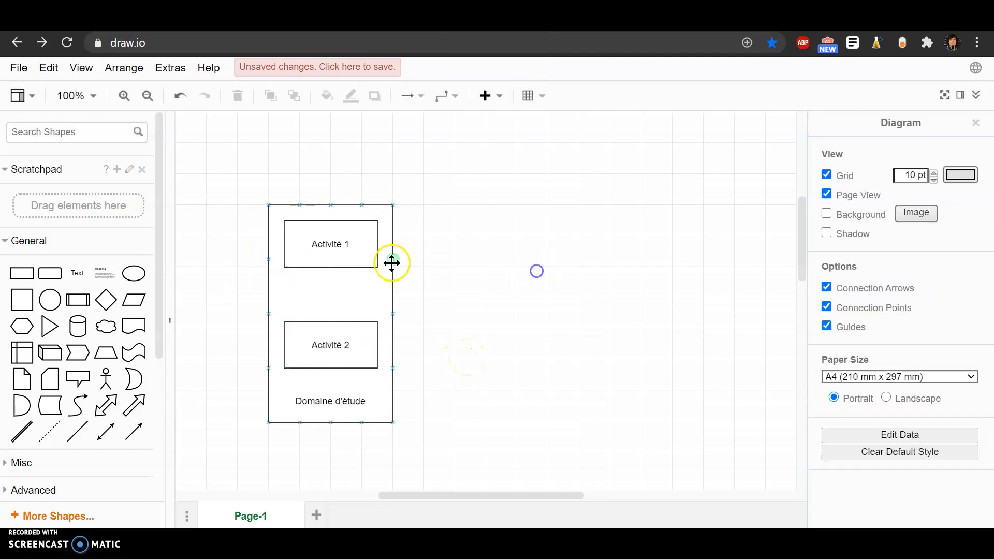
- Add a rectangle to the upper right of the "Domaine d'étude" box and label it "Domaine connexe"
left_click(22, 273)
left_click_drag(486, 304, 586, 152)
key("Caps_Lock")
key("Caps_Lock")
type("d")
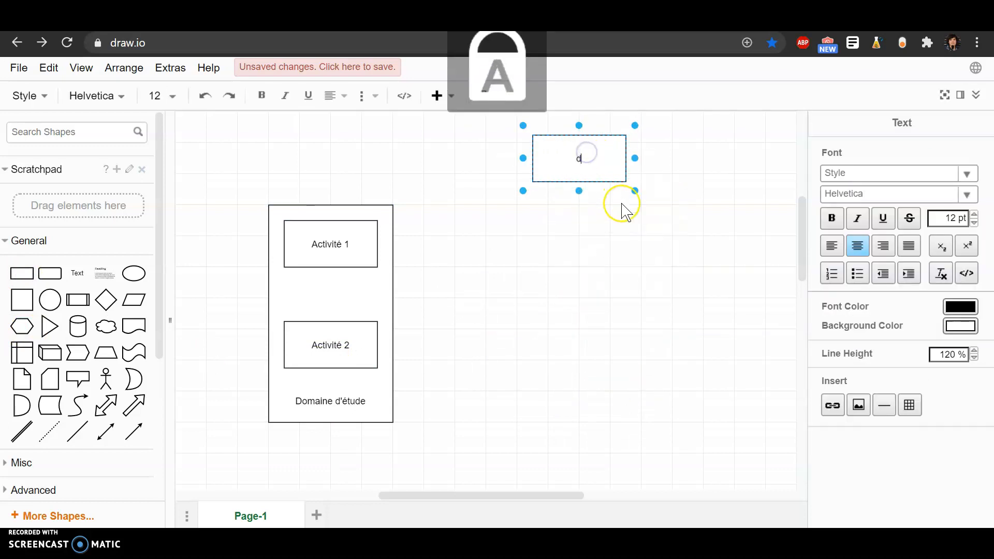
type("omaine Co")
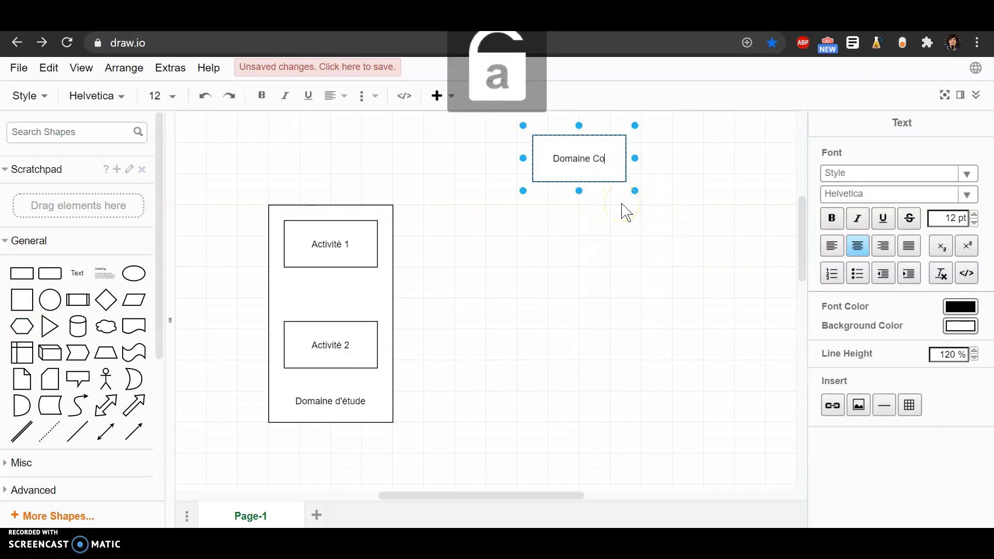
type("onnexe")
left_click(636, 276)
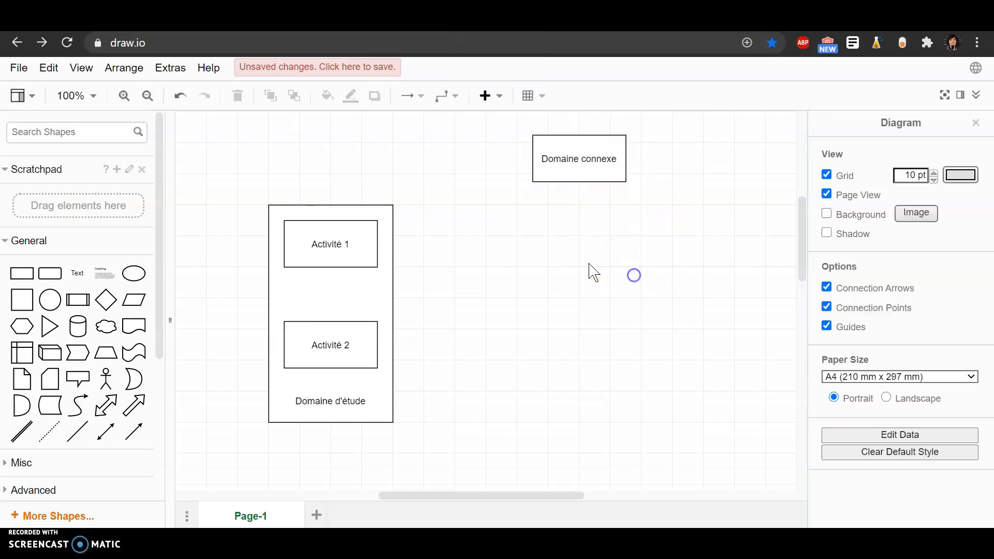
- Add an ellipse below the "Domaine connexe" rectangle and label it "Acteur externe"
left_click(144, 283)
left_click_drag(464, 284, 582, 294)
key("Caps_Lock")
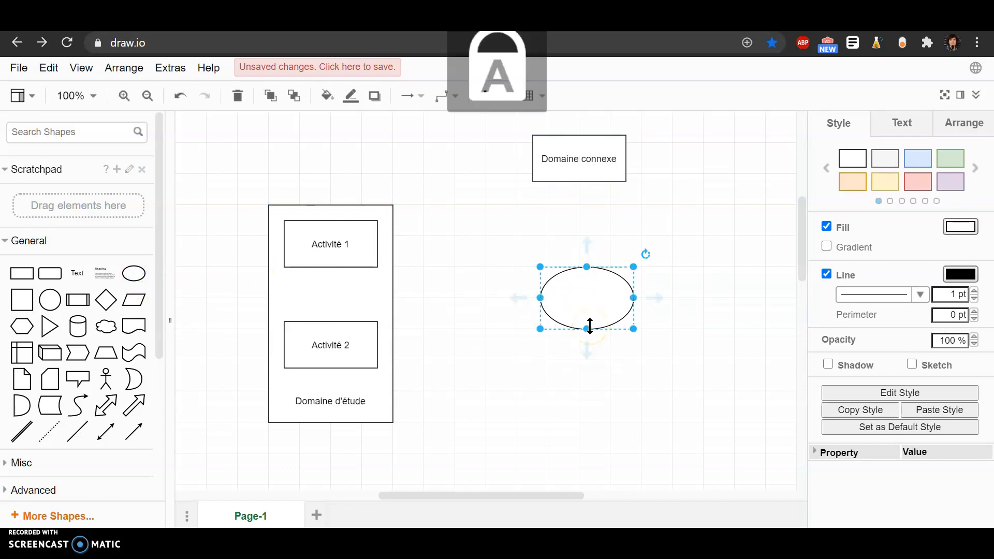
type("A")
key("Caps_Lock")
type("cteur externe")
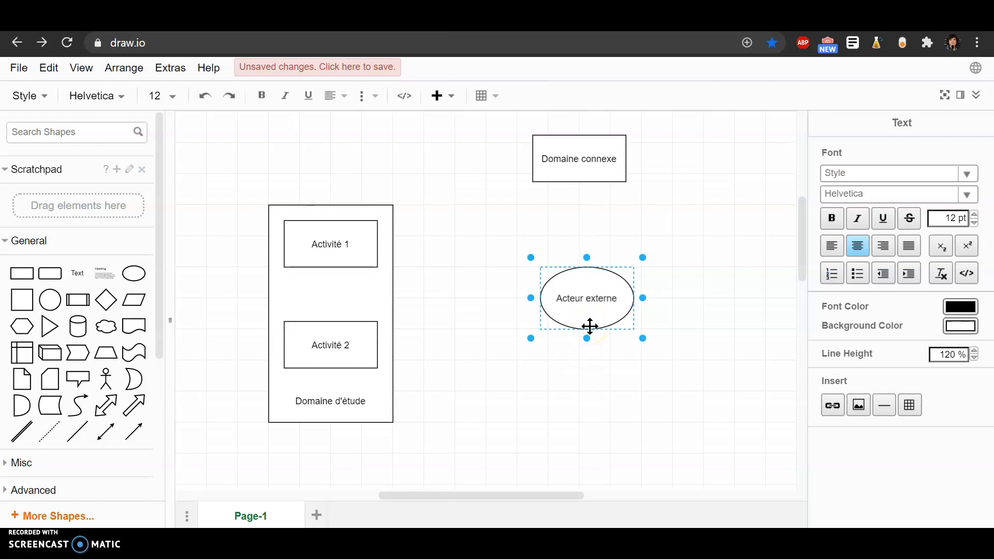
left_click(586, 390)
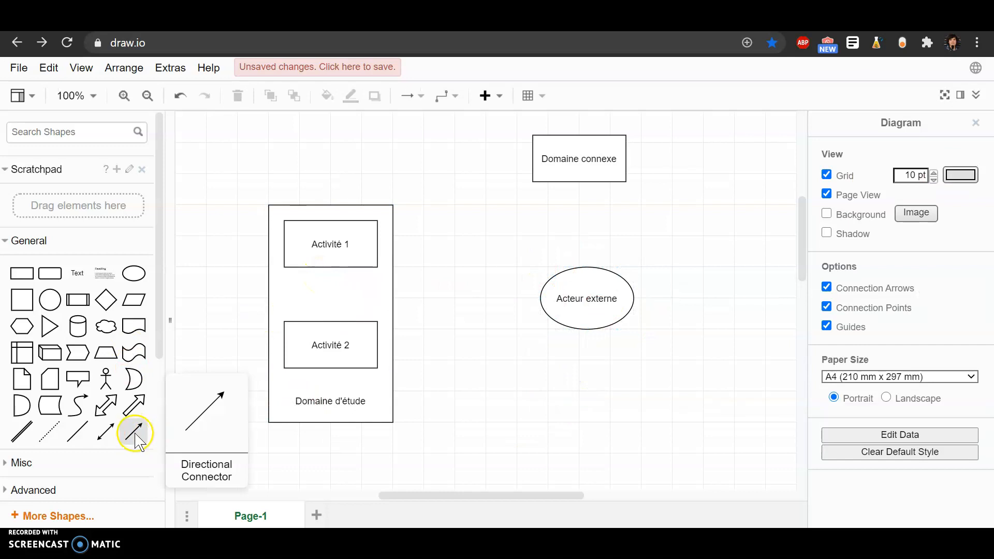
left_click(12, 238)
scroll(31, 393, "down", 1)
left_click(50, 271)
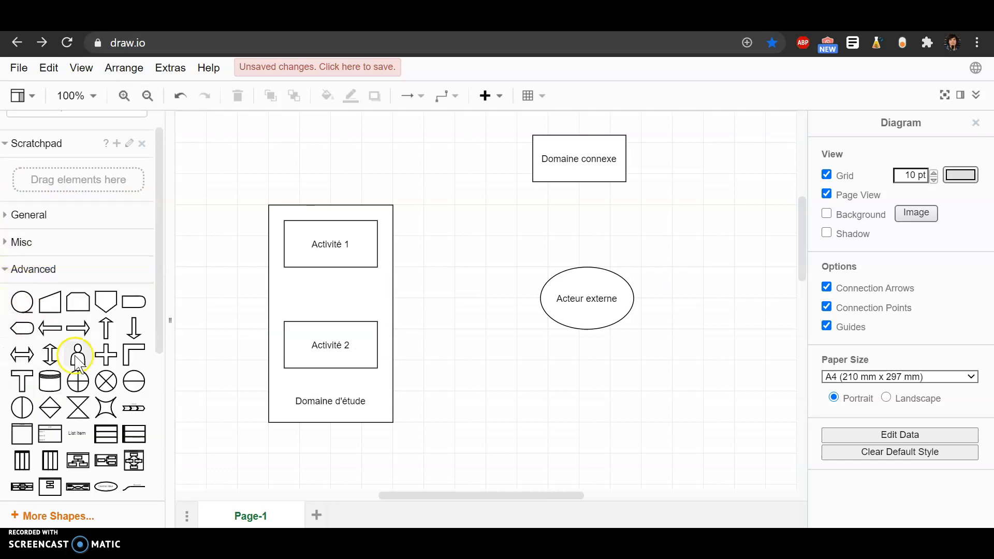
left_click(7, 269)
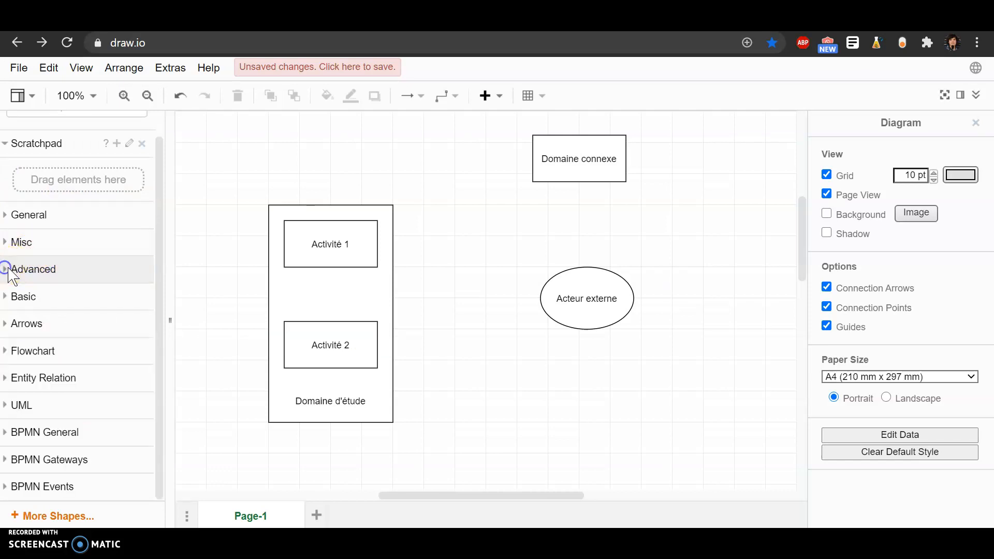
left_click(11, 214)
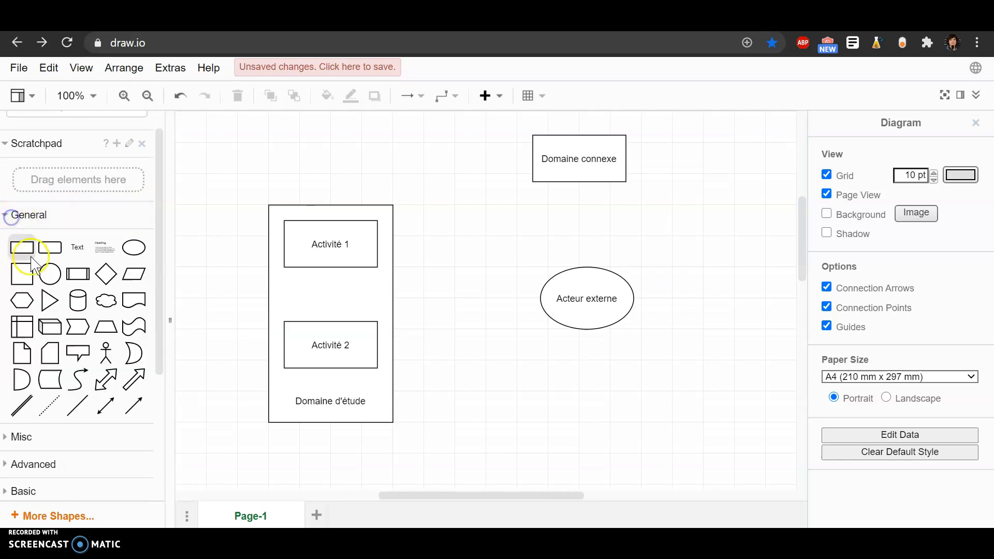
- Add a directional connector running from "Acteur externe" to the right side of "Activité 1"
mouse_move(109, 369)
left_click(135, 407)
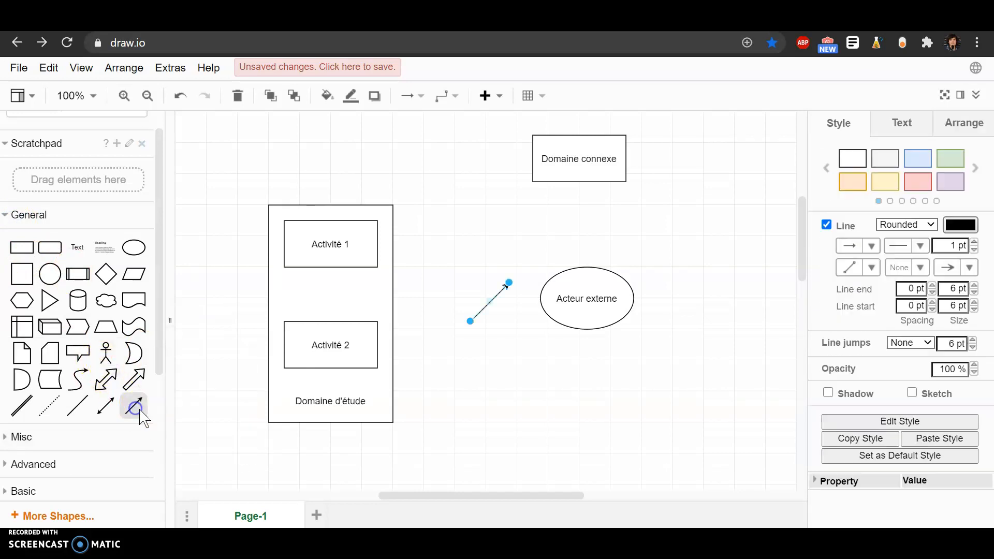
left_click(498, 381)
left_click(472, 319)
left_click_drag(509, 283, 439, 283)
left_click_drag(470, 321, 540, 299)
left_click_drag(439, 283, 378, 248)
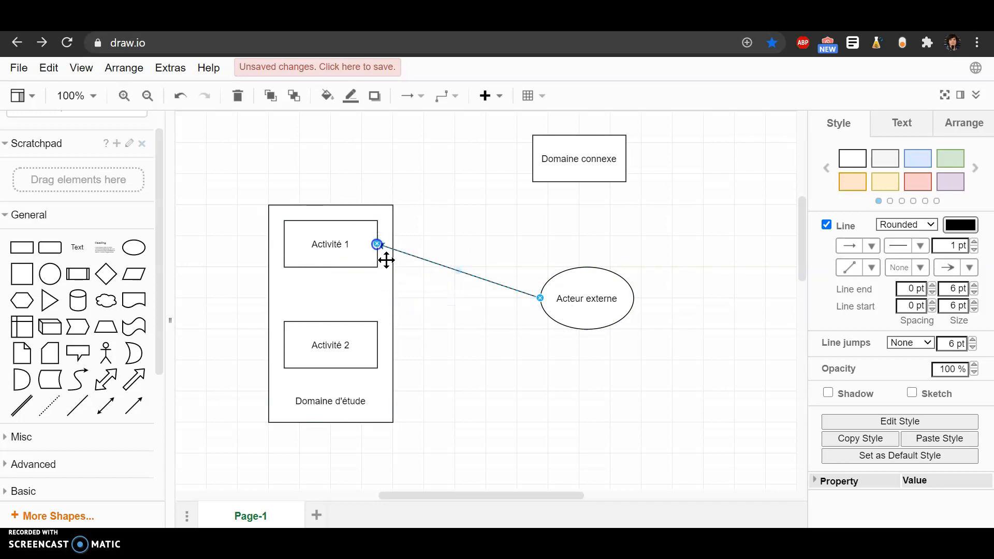
left_click(423, 342)
- Add a directional connector running from the bottom of "Activité 1" to the top of "Activité 2"
left_click(355, 258)
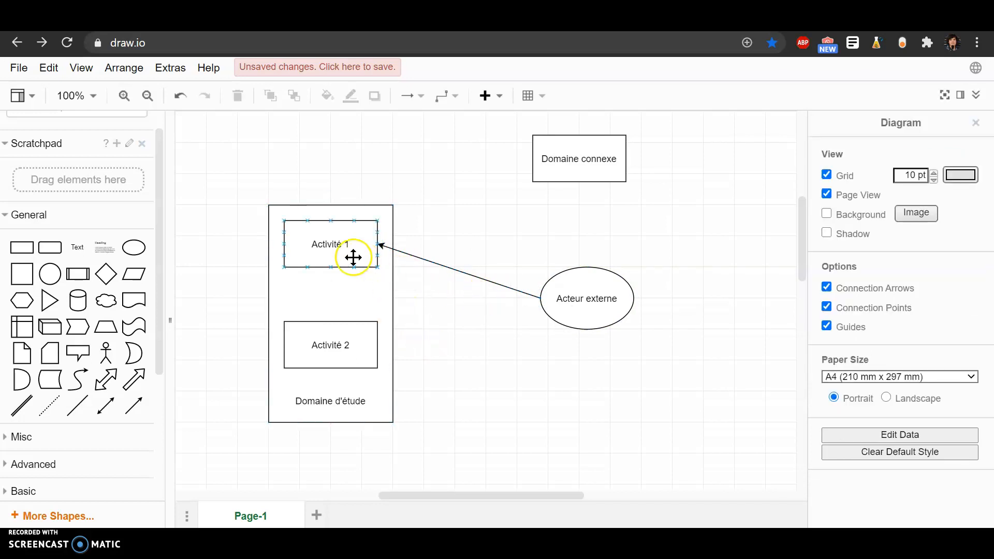
left_click(133, 409)
left_click_drag(471, 322, 332, 268)
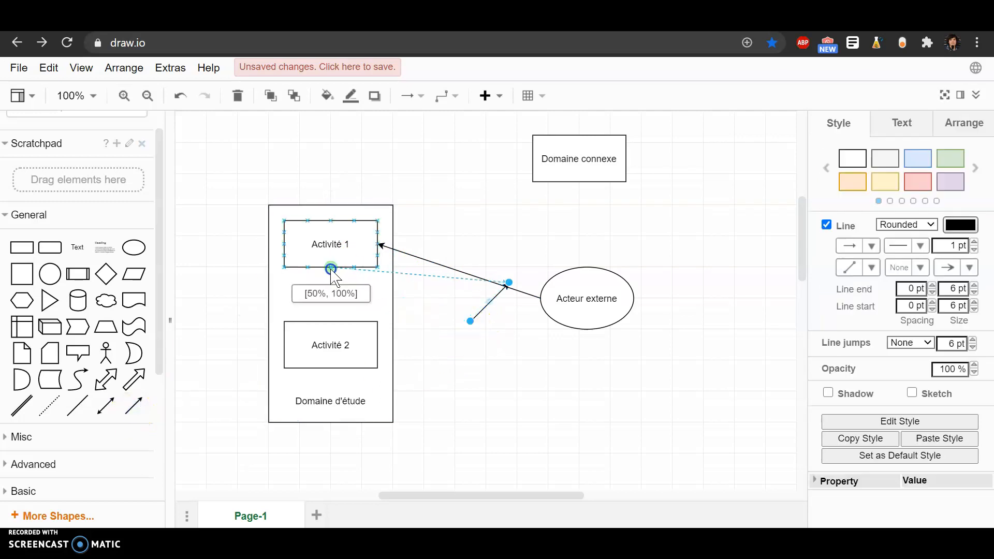
left_click_drag(511, 288, 331, 322)
left_click(460, 337)
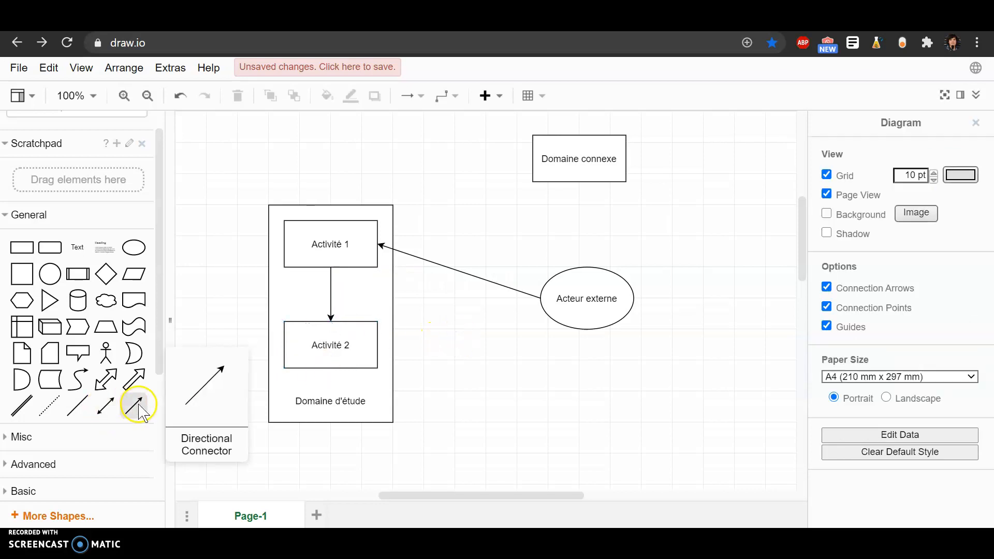
- Add a directional connector running from the right side of "Activité 2" to the lower left corner of "Domaine connexe"
left_click(133, 406)
left_click_drag(466, 331, 377, 344)
left_click_drag(509, 283, 533, 183)
left_click(498, 377)
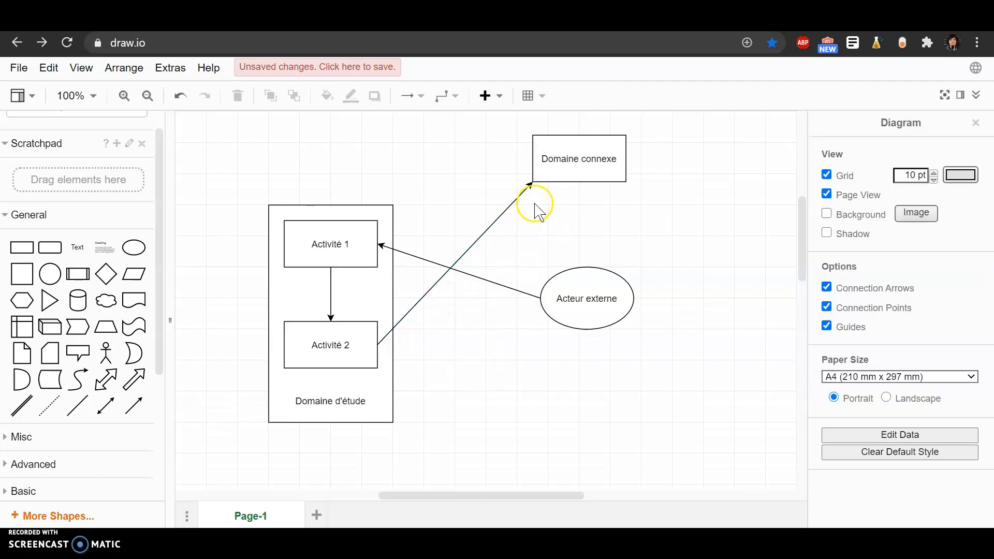
mouse_move(575, 262)
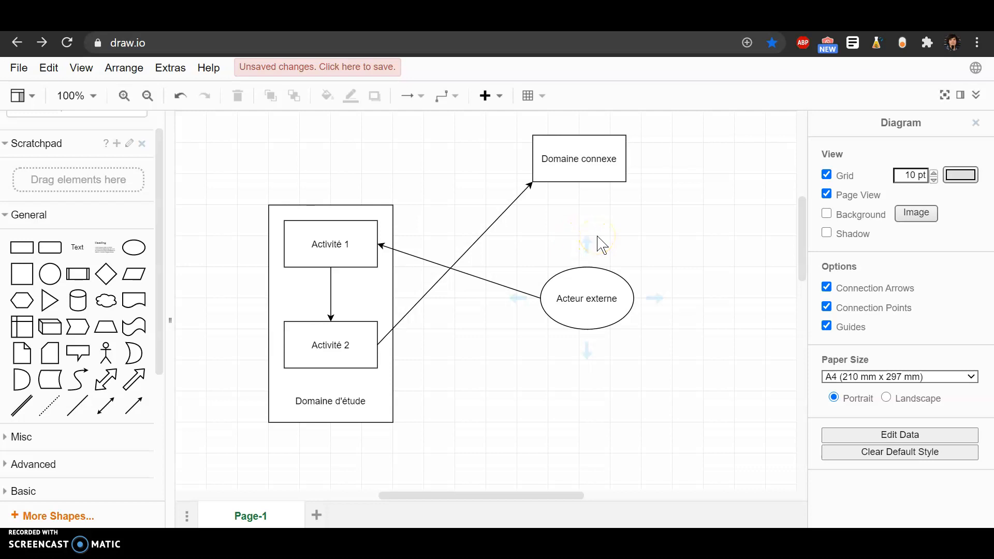
mouse_move(591, 294)
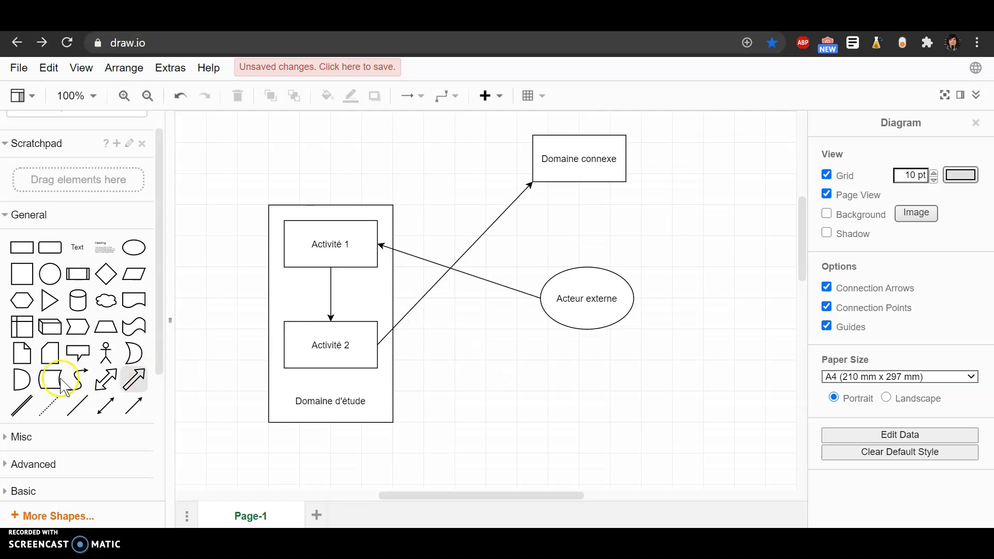
left_click(44, 411)
left_click(508, 362)
left_click(477, 309)
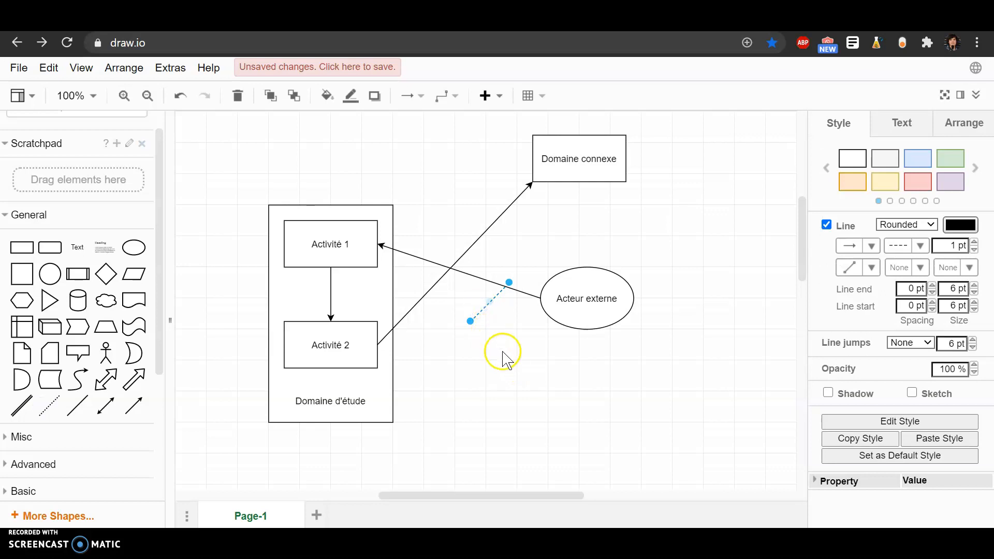
key("Delete")
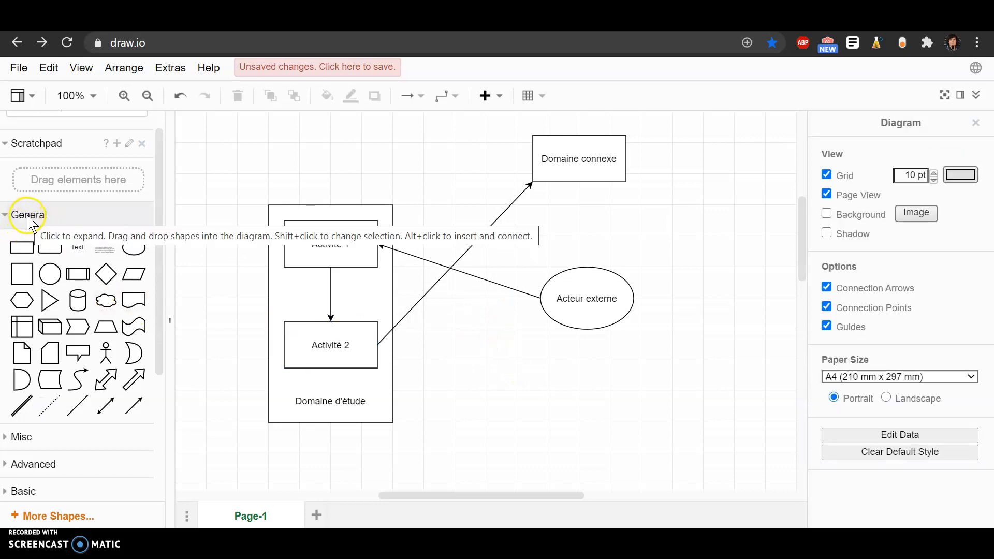
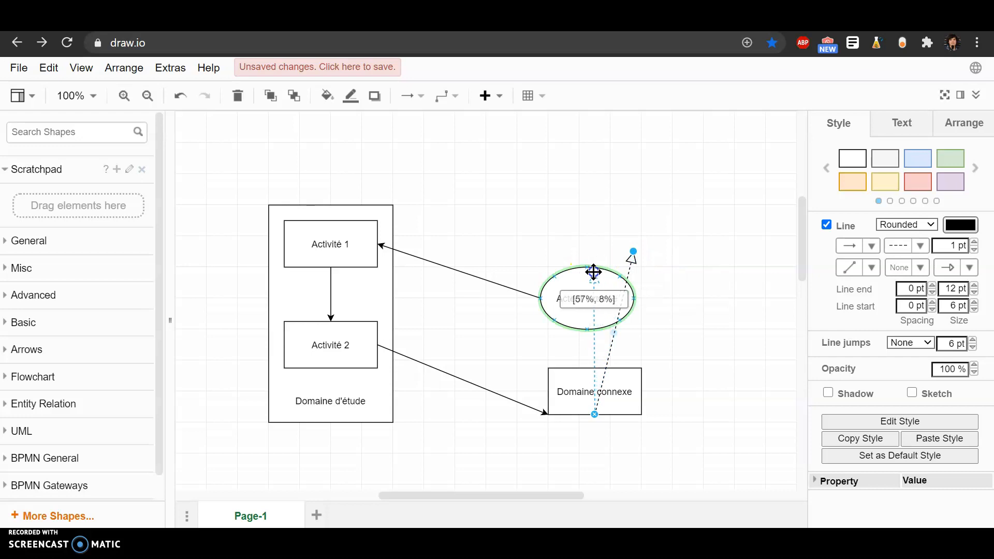
- Move the "Domaine connexe" rectangle above "Acteur externe", and shift the ellipse lower, away from the dashed arrow's head
left_click(622, 345)
left_click_drag(621, 372, 604, 164)
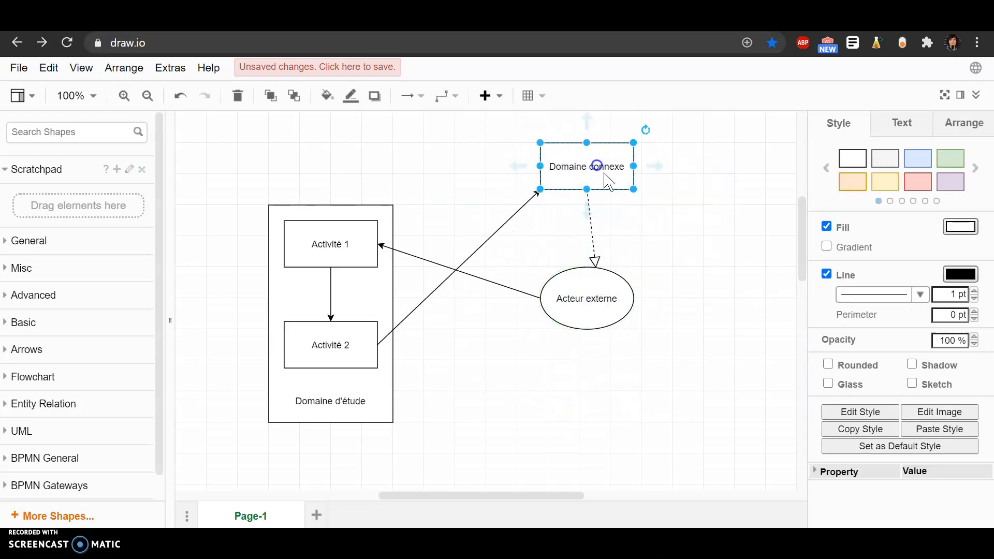
left_click(668, 275)
left_click(595, 261)
left_click_drag(595, 261, 601, 263)
left_click(635, 259)
left_click_drag(604, 302, 579, 347)
left_click(686, 274)
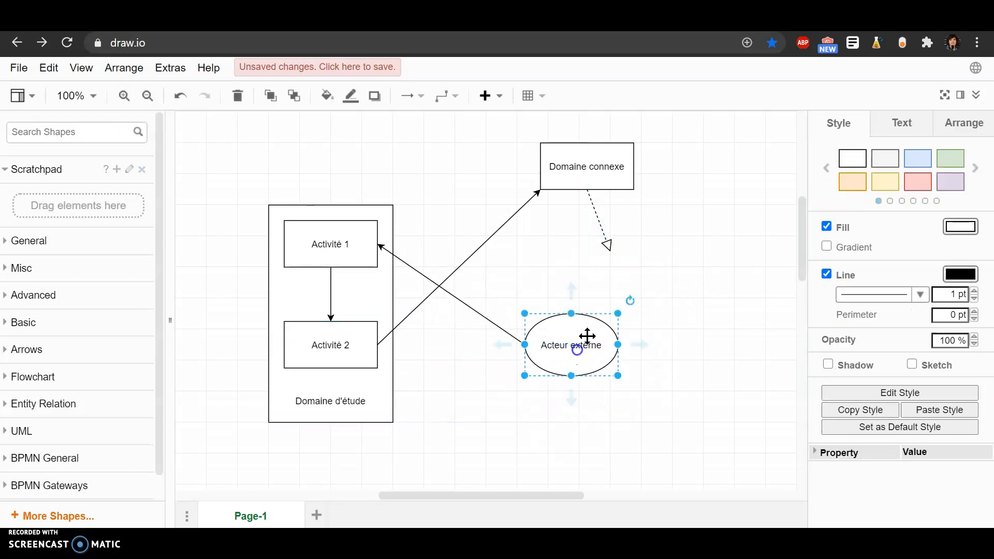
- Move "Domaine connexe" to the lower right of the diagram and place "Acteur externe" above it
left_click(609, 250)
left_click_drag(610, 252, 600, 273)
left_click_drag(605, 185, 589, 394)
left_click_drag(575, 333, 575, 199)
- Run the dashed arrow from the top of "Domaine connexe" to the bottom of "Acteur externe", adjusting both shapes' positions
left_click(595, 278)
left_click_drag(595, 278, 595, 278)
left_click_drag(571, 399, 559, 367)
left_click(655, 306)
left_click(575, 340)
left_click(625, 299)
left_click(626, 275)
left_click(592, 236)
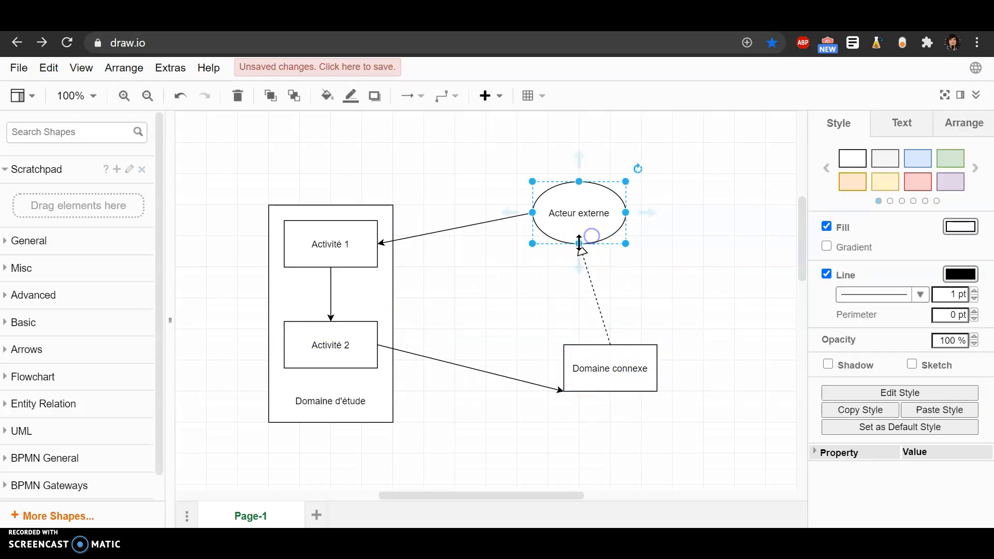
left_click(464, 282)
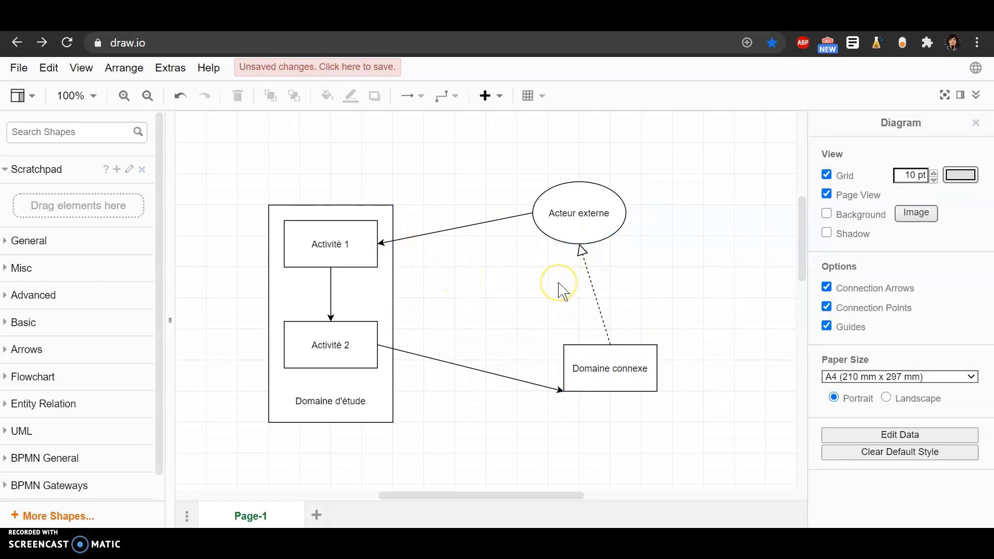
- Label the arrow from "Acteur externe" to "Activité 1" as "Flux entrant"
left_click(467, 226)
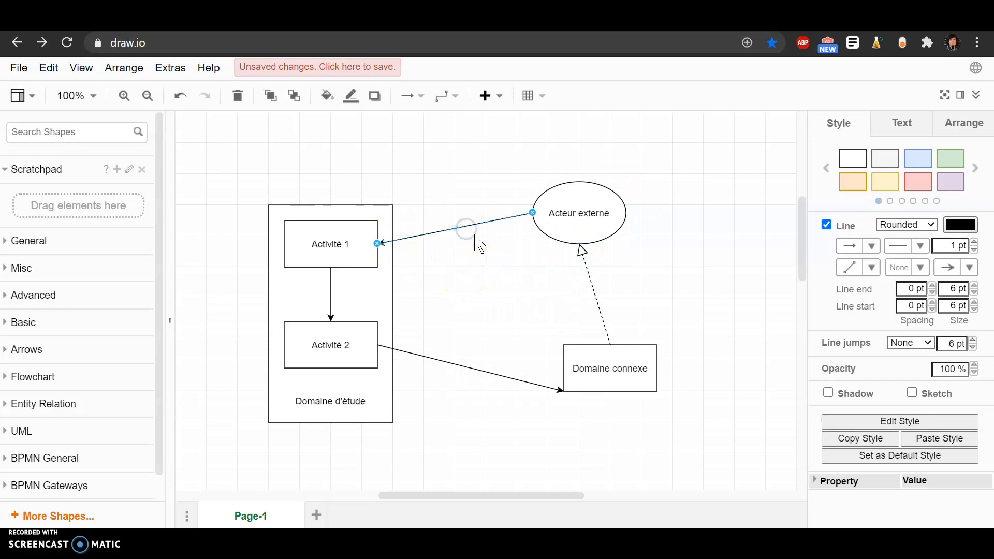
key("Caps_Lock")
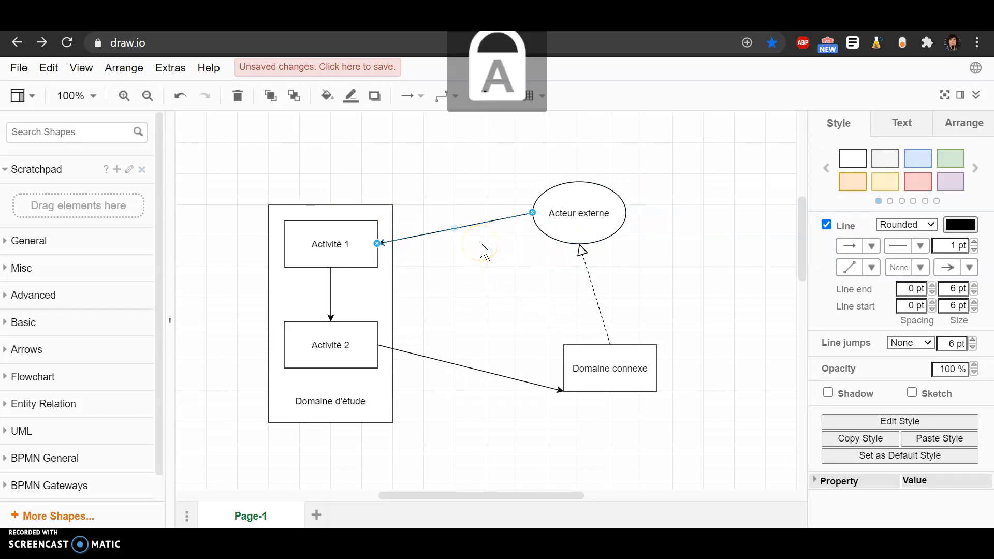
type("?DK")
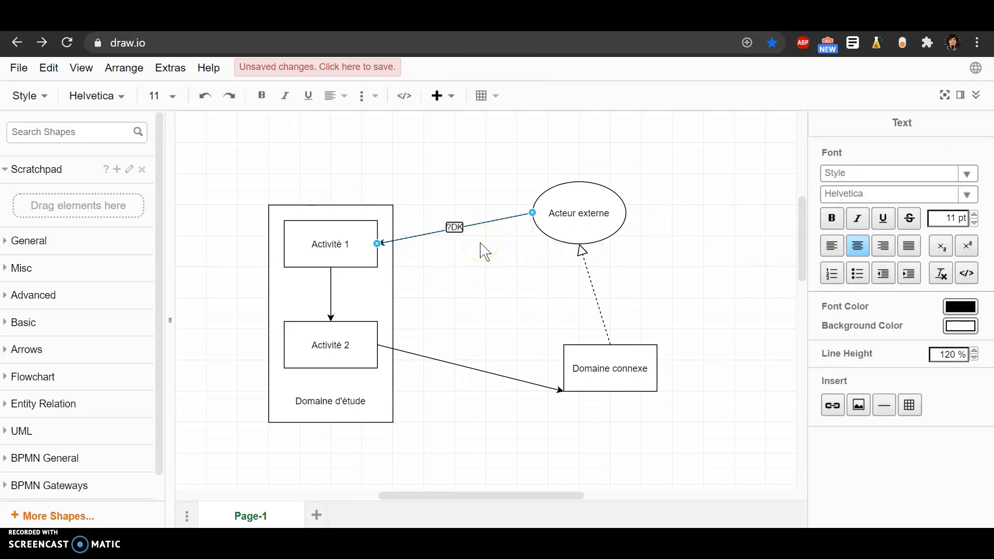
key("Caps_Lock")
type("F")
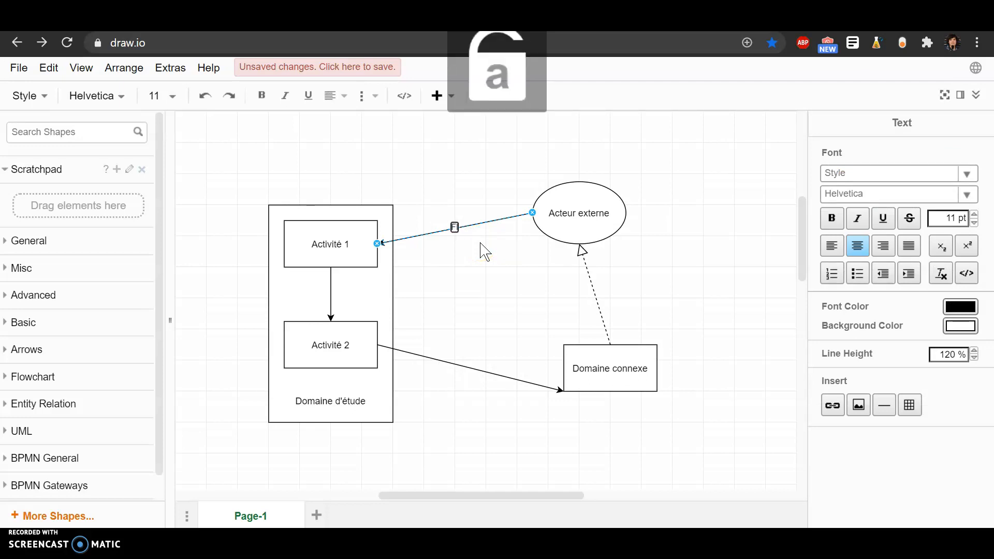
type("lux entrant")
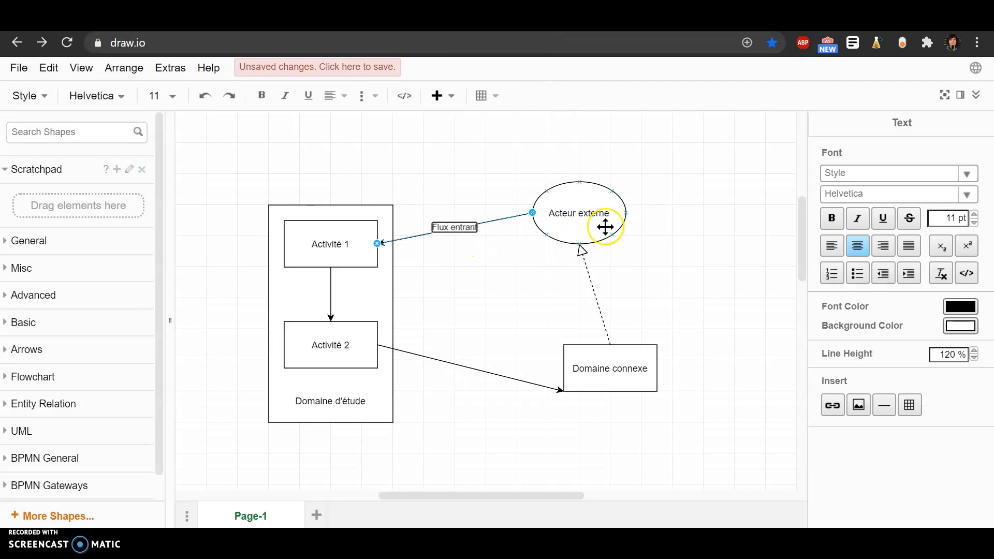
- Label the arrow between "Activité 1" and "Activité 2" as "Flux interne"
left_click(330, 307)
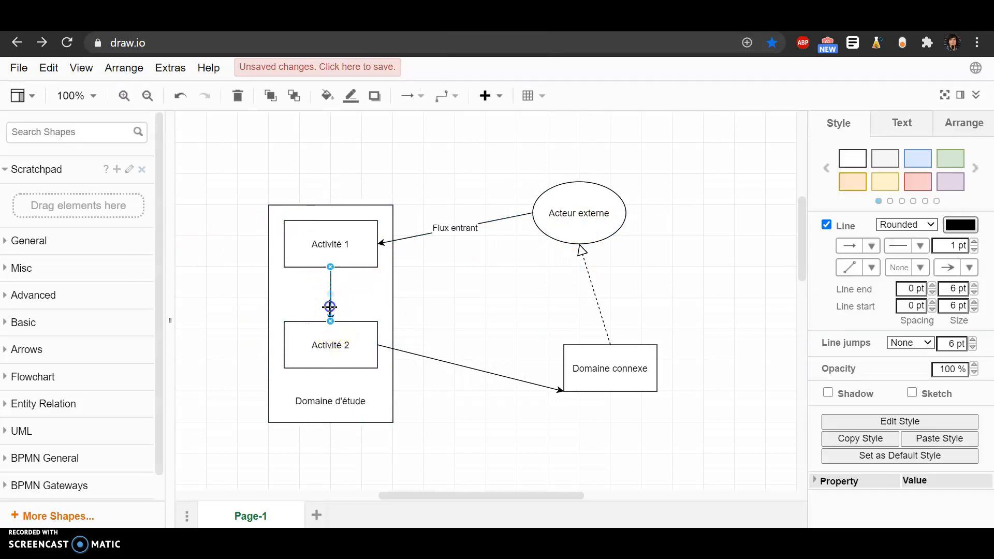
left_click(462, 293)
left_click(330, 292)
key("Caps_Lock")
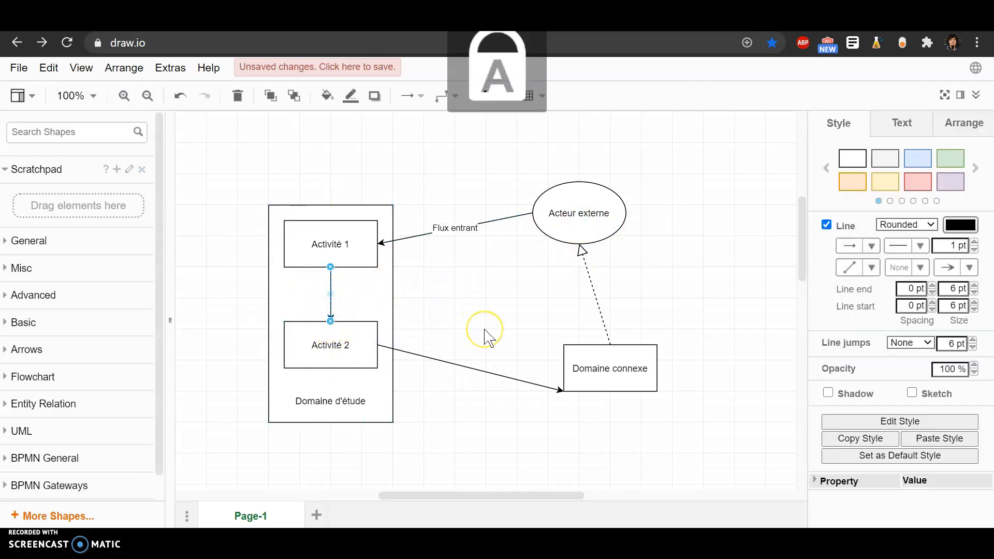
key("Caps_Lock")
key("F2")
type("Flux interne")
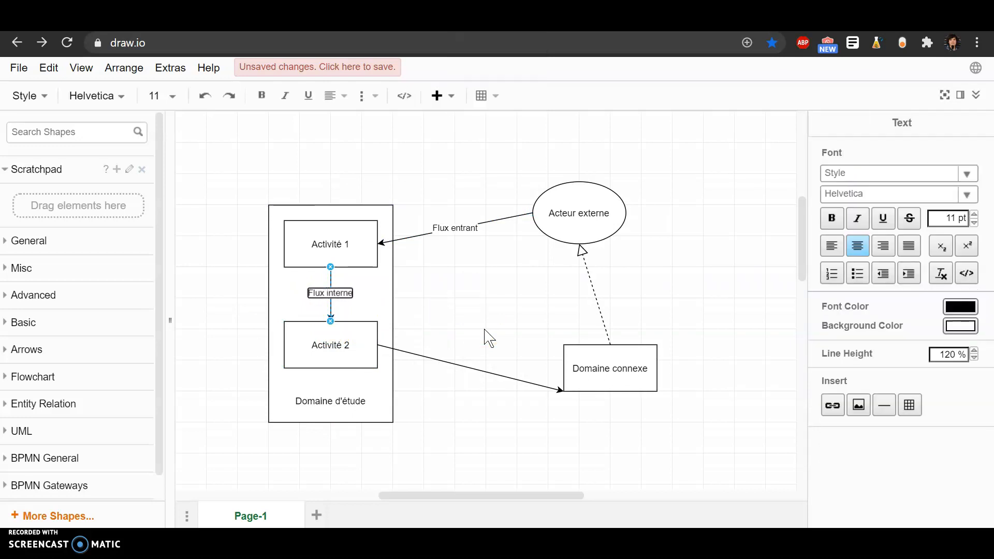
- Label the arrow from "Activité 2" to "Domaine connexe" as "Flux sortant"
left_click(437, 361)
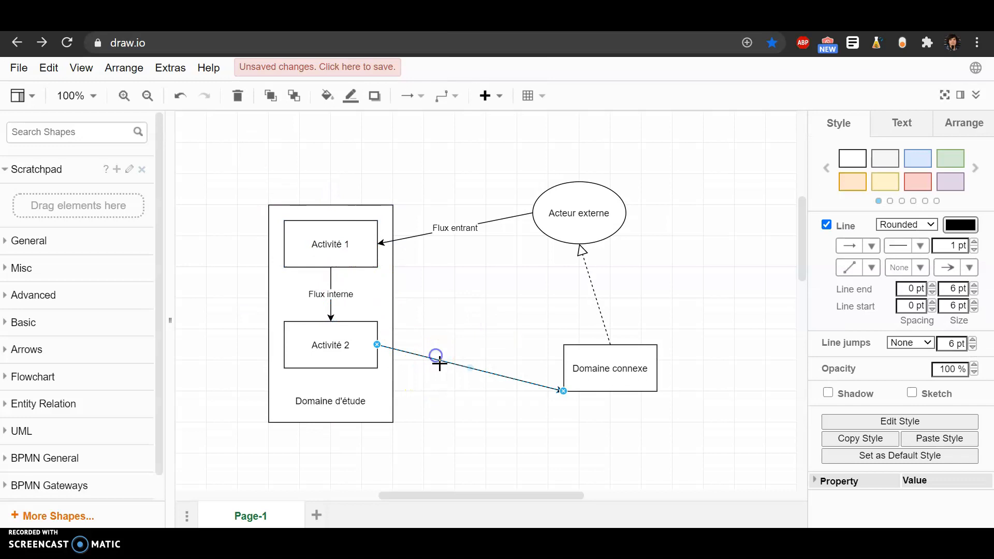
key("Caps_Lock")
key("F2")
type("Flux sortant")
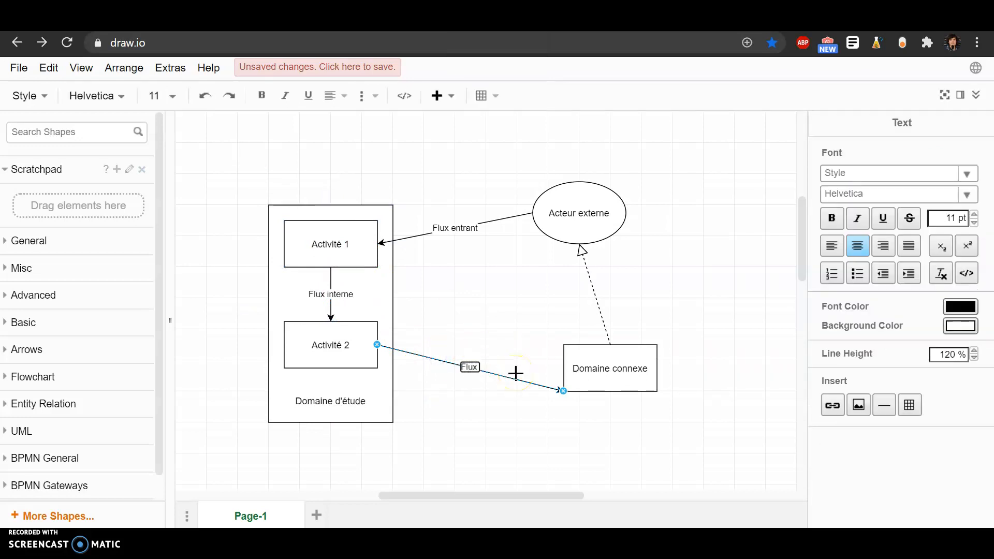
- Label the dashed arrow from "Domaine connexe" to "Acteur externe" as "Flux externe"
left_click(596, 298)
key("Caps_Lock")
key("F2")
type("FLUX")
key("BackSpace")
key("BackSpace")
key("BackSpace")
key("BackSpace")
key("Caps_Lock")
type("Flux e")
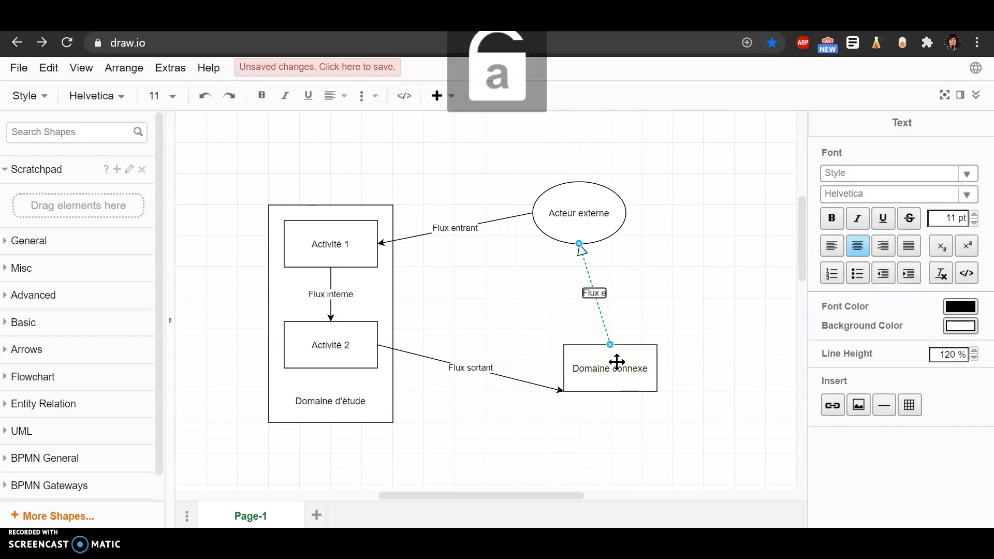
type("xterne")
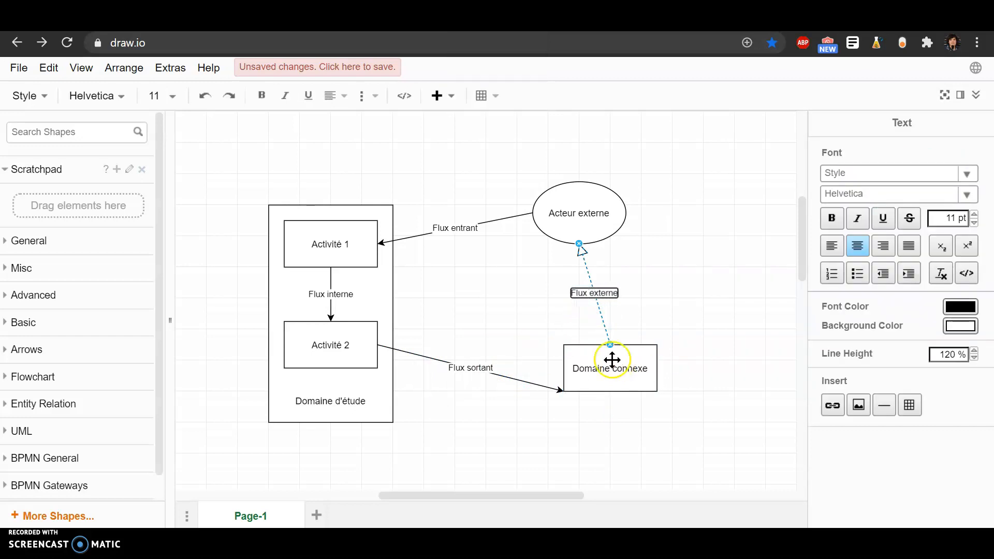
left_click(711, 313)
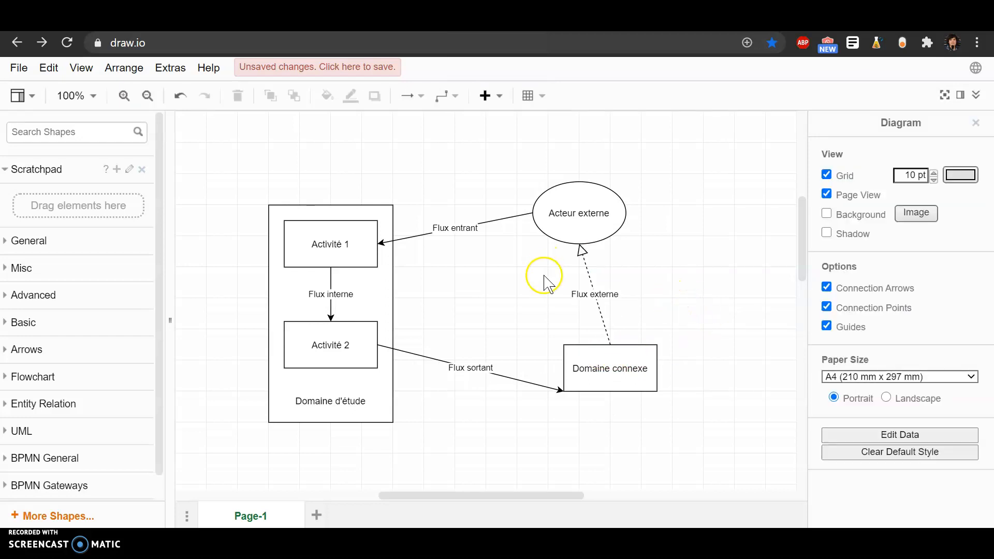
- Relabel the arrow from "Acteur externe" to "Activité 1" as "1" and the dashed arrow as "4"
left_click(460, 226)
left_click(477, 205)
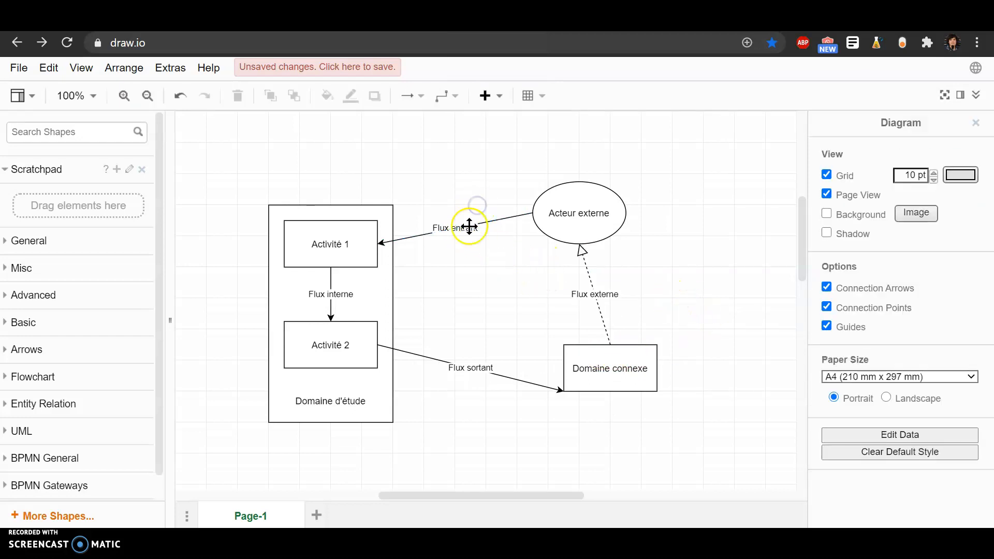
left_click(469, 227)
key("Caps_Lock")
type("1")
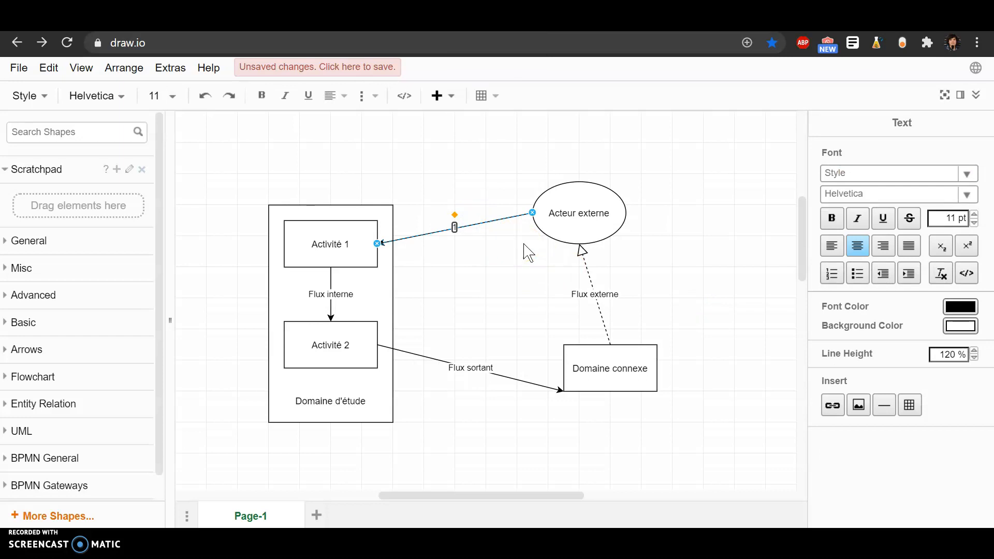
left_click(603, 265)
left_click(606, 294)
type("4")
left_click(649, 290)
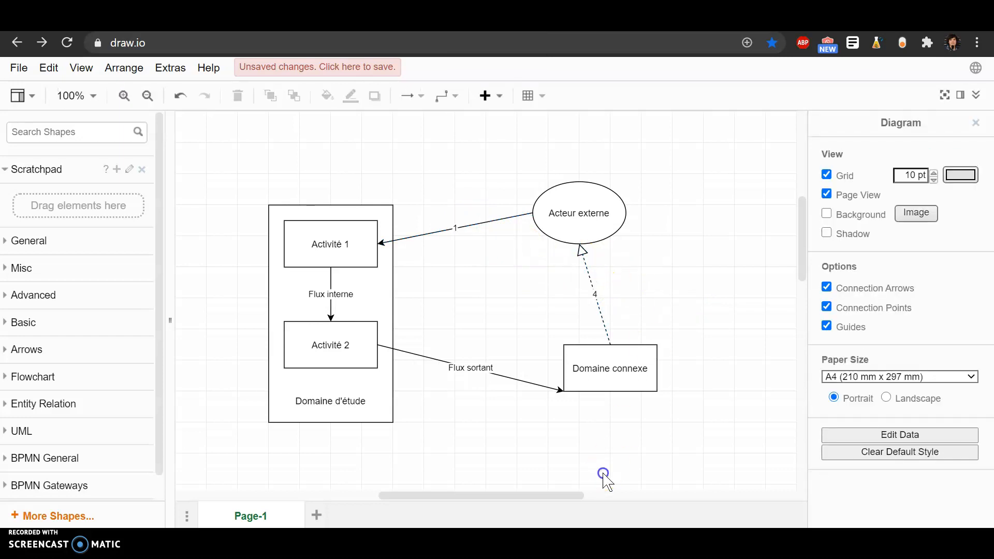
- Add a rectangle from the General shapes in the empty area beside "Acteur externe", away from the arrows
left_click(20, 169)
left_click(23, 182)
left_click(26, 176)
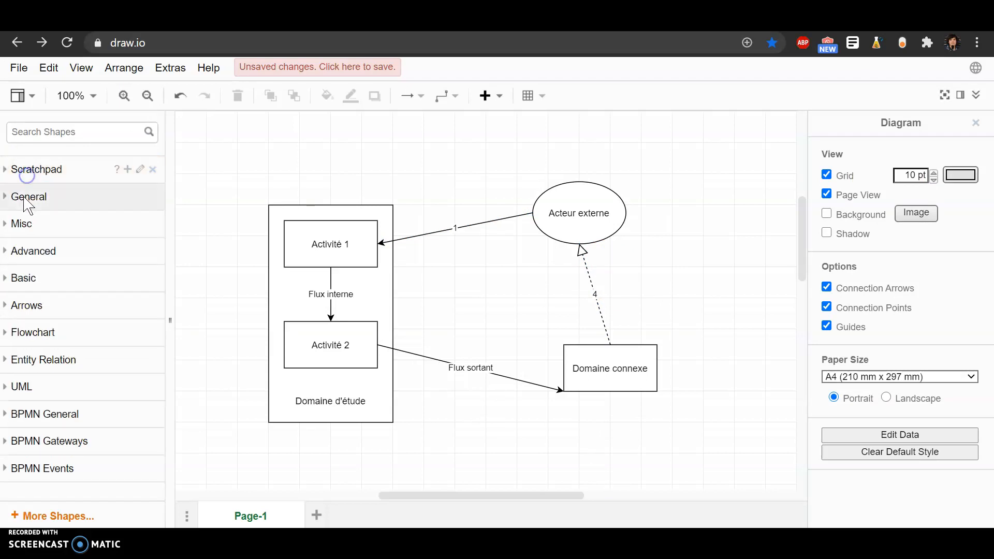
left_click(23, 193)
left_click(26, 229)
left_click_drag(497, 309, 737, 275)
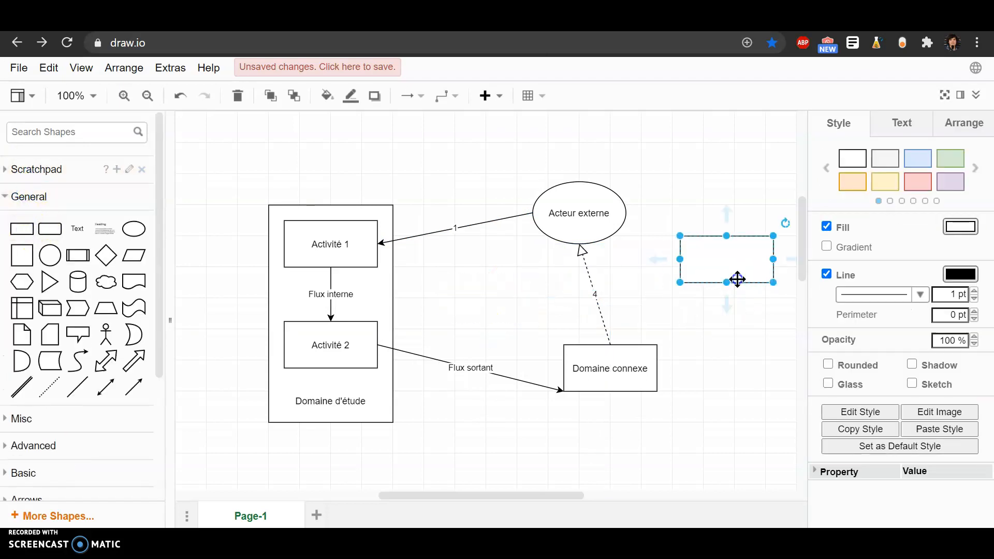
- Enter "1. Flux entrant" as the first legend line in the new rectangle
key("Caps_Lock")
type("&")
key("Caps_Lock")
key("BackSpace")
type("1")
key("Caps_Lock")
key("Caps_Lock")
key("Caps_Lock")
type(";")
key("Caps_Lock")
type("F")
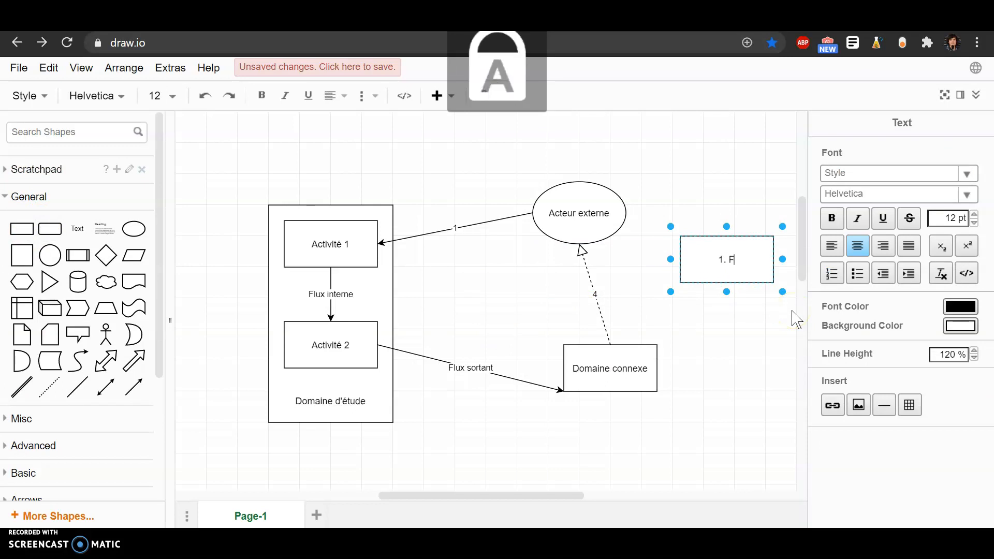
key("Caps_Lock")
type("lux entrant")
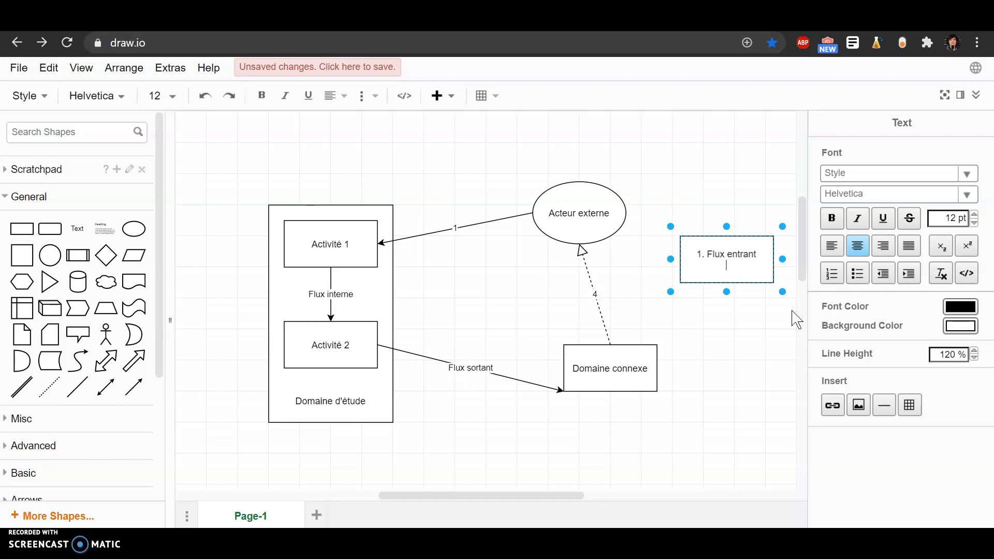
- Add "4. Flux externe" to the legend rectangle, separated from the first entry by a blank line
key("Caps_Lock")
type("4")
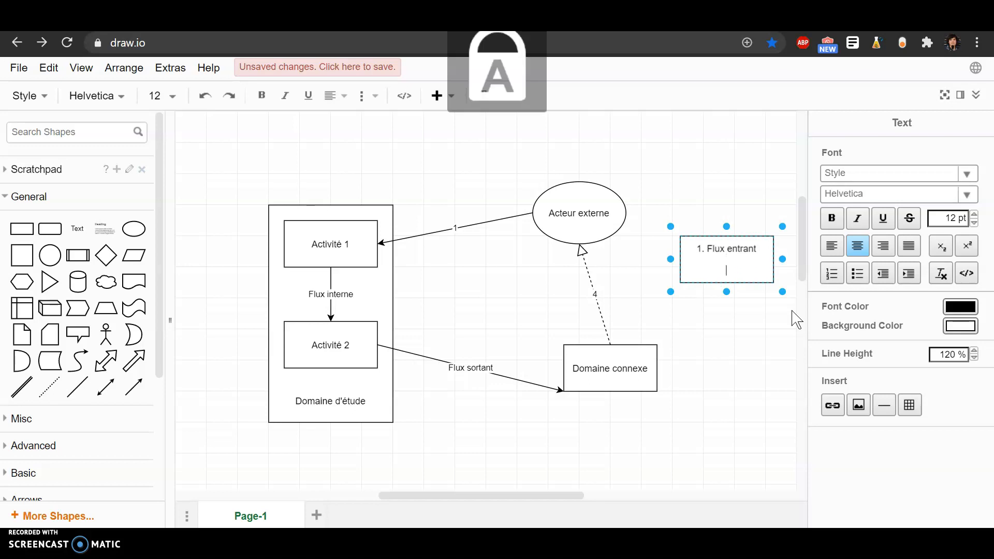
type("4")
key("Caps_Lock")
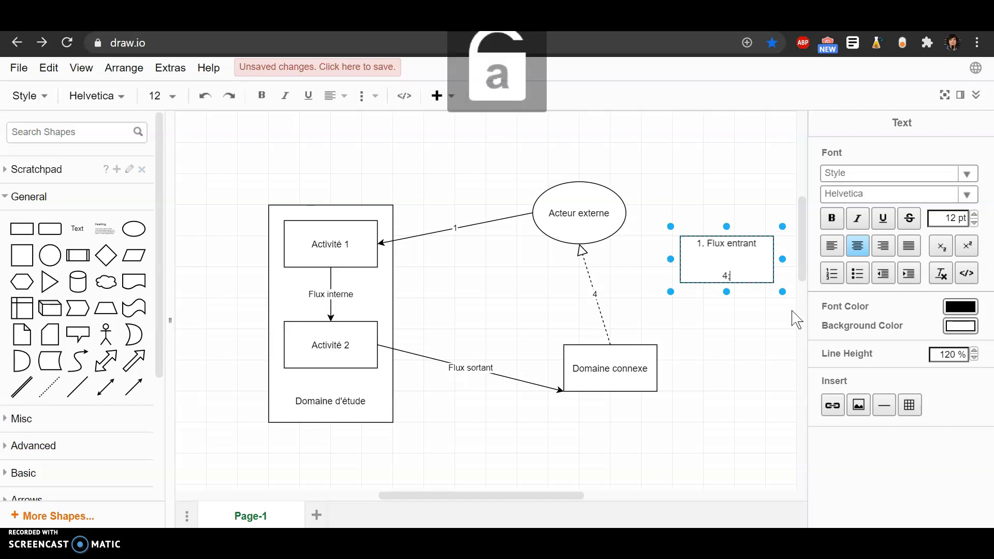
key("Caps_Lock")
type(".")
key("Caps_Lock")
type("Flux externe")
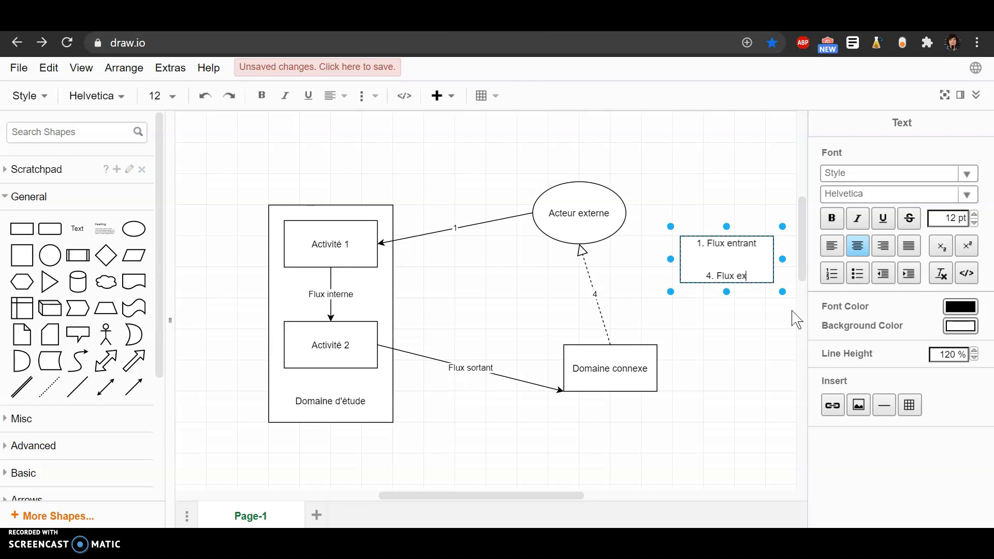
left_click(512, 325)
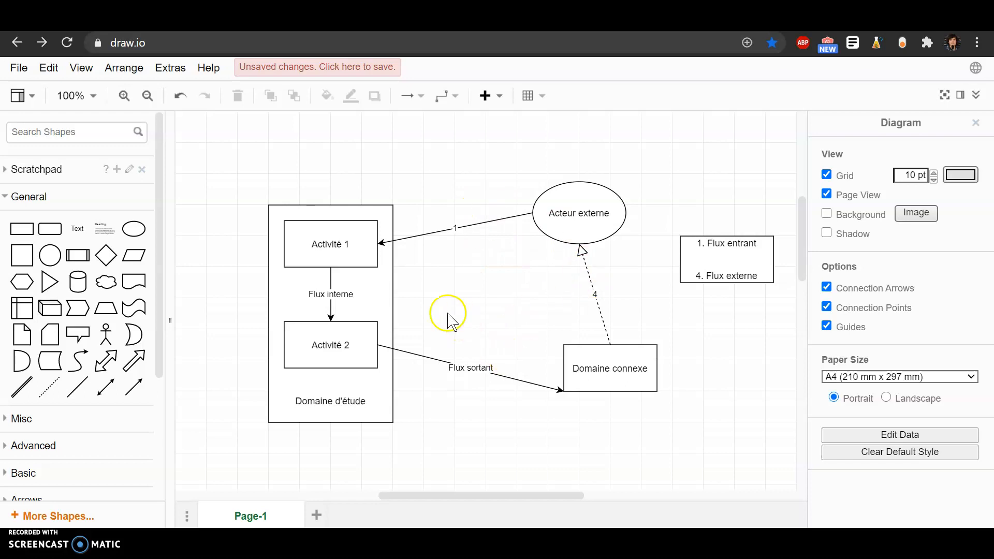
- Apply the pale yellow style to the "Acteur externe" ellipse and the light blue style to the "Domaine connexe" box
left_click(559, 229)
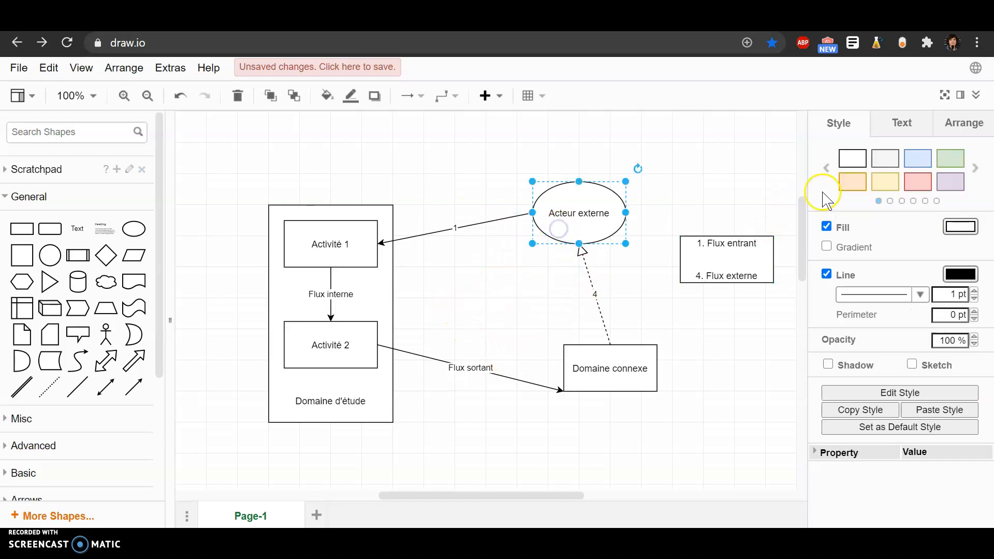
left_click(927, 187)
left_click(538, 311)
left_click(587, 226)
left_click(885, 182)
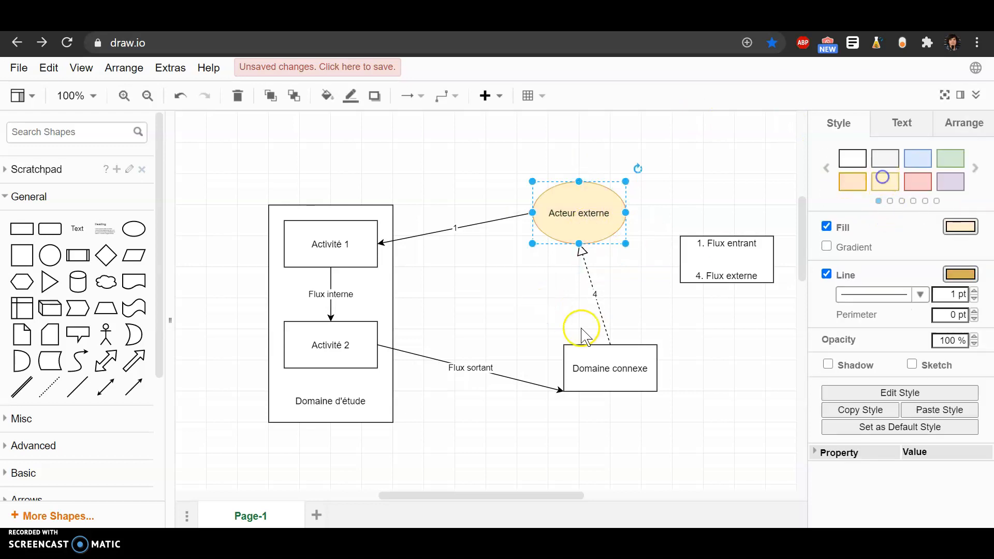
left_click(613, 384)
left_click(918, 158)
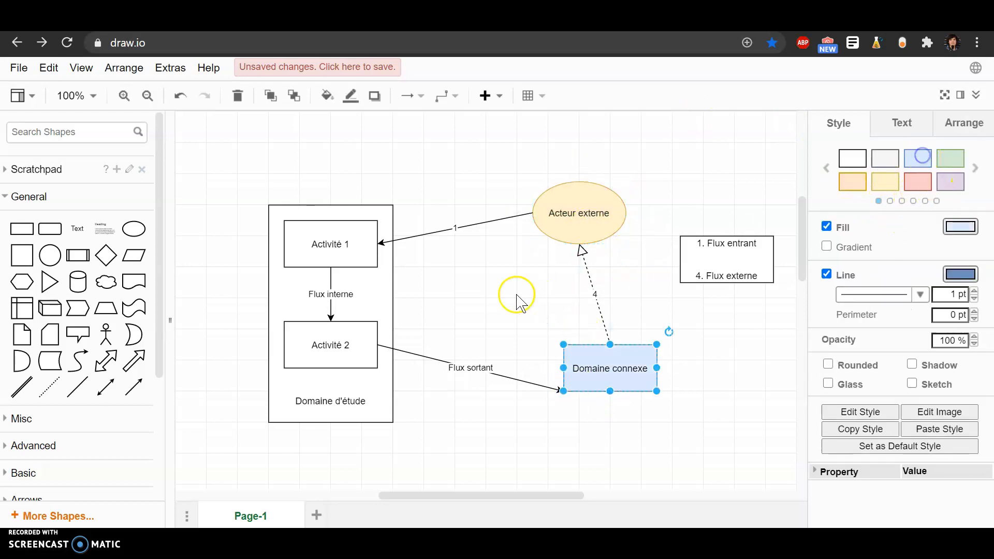
- Apply the light purple style to both "Activité" boxes together and the light red style to the surrounding "Domaine d'étude" rectangle
left_click(373, 248)
left_click(369, 345, "shift")
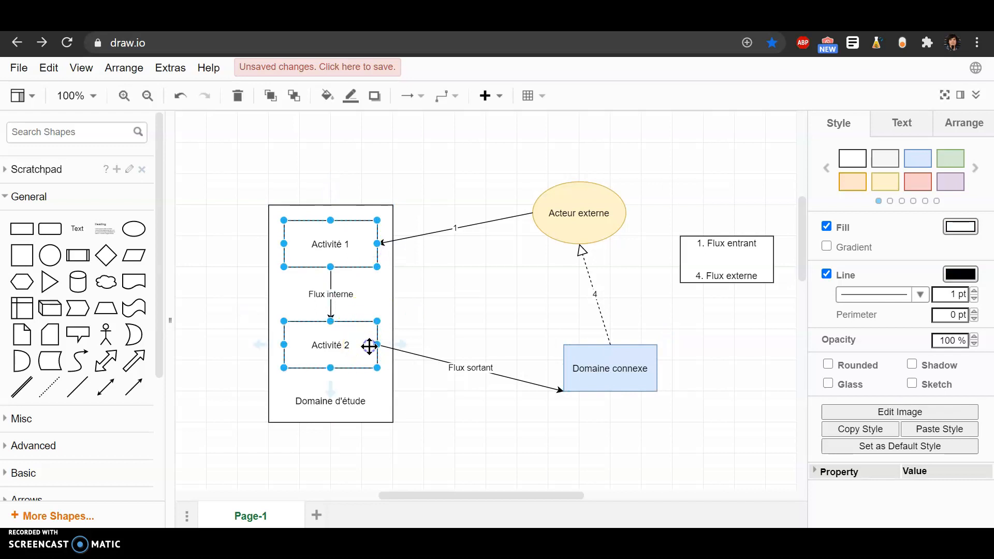
left_click(955, 181)
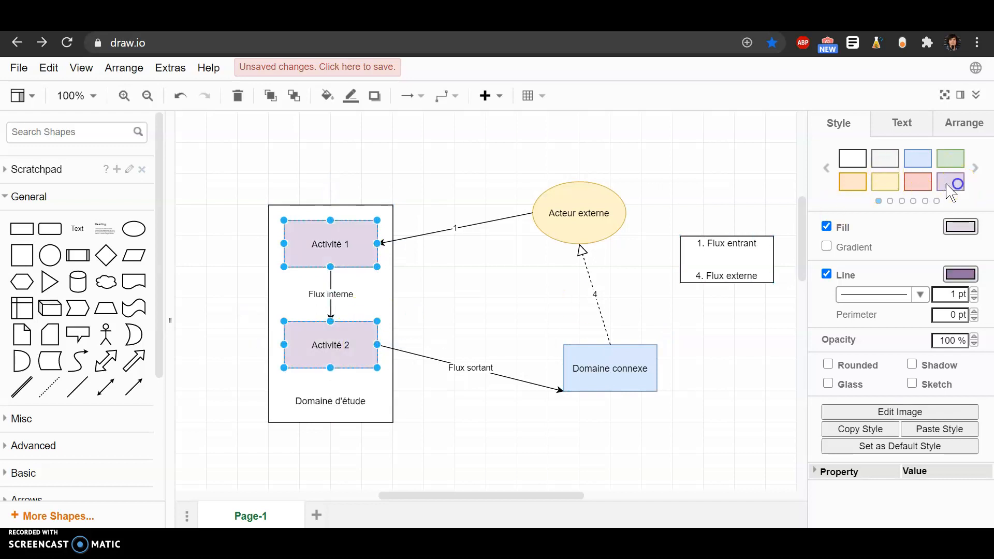
left_click(377, 294)
left_click(919, 182)
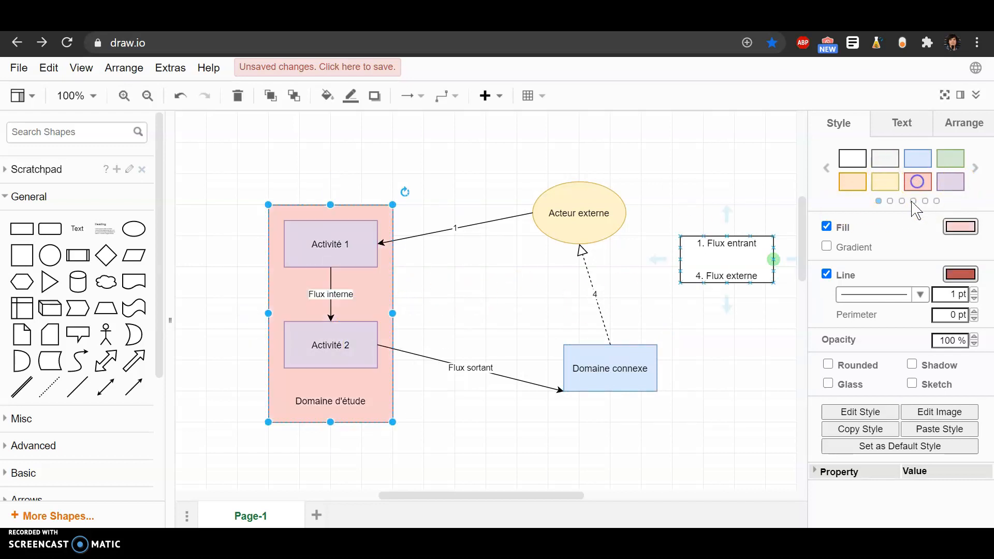
left_click(509, 316)
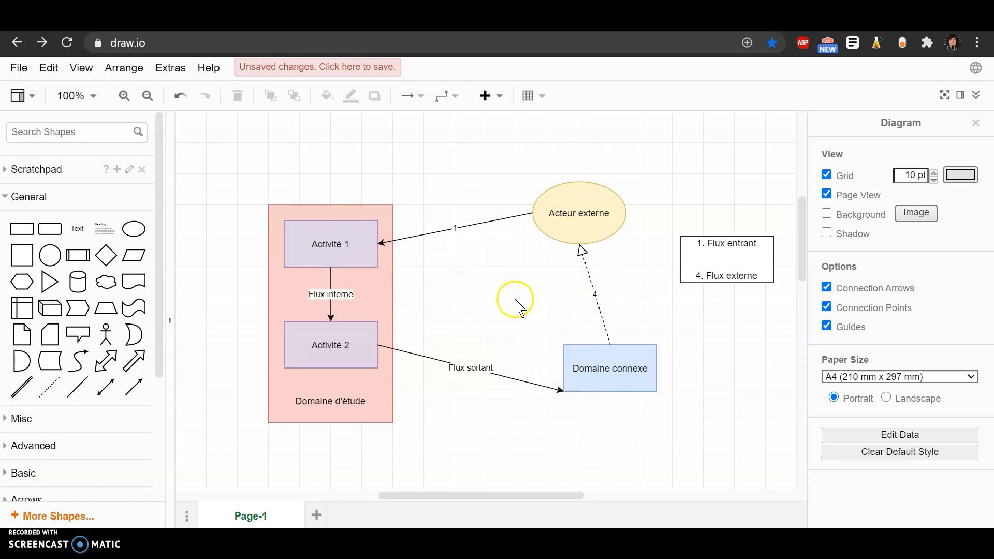
- Thicken the lines of all four flow arrows together, including the dashed one
left_click(480, 225)
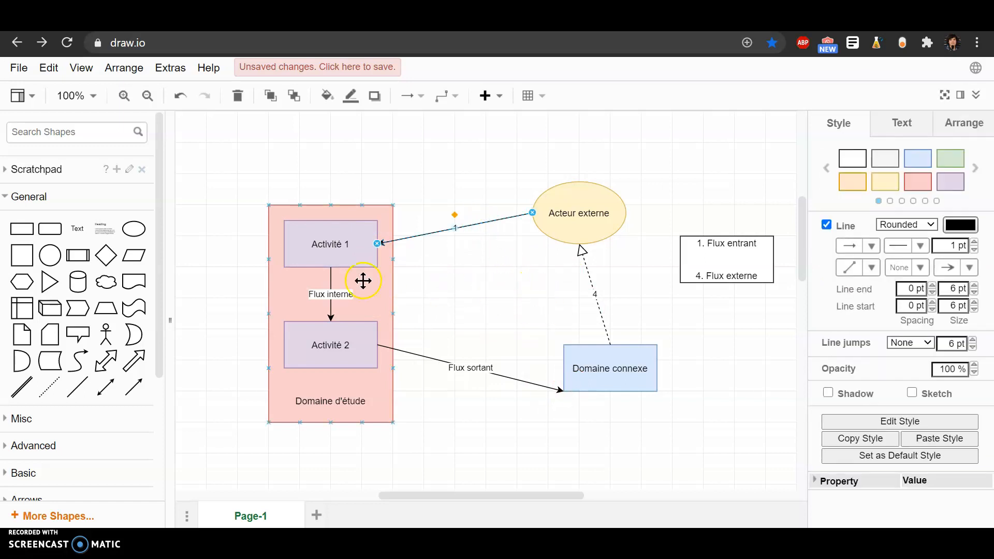
left_click(330, 282, "shift")
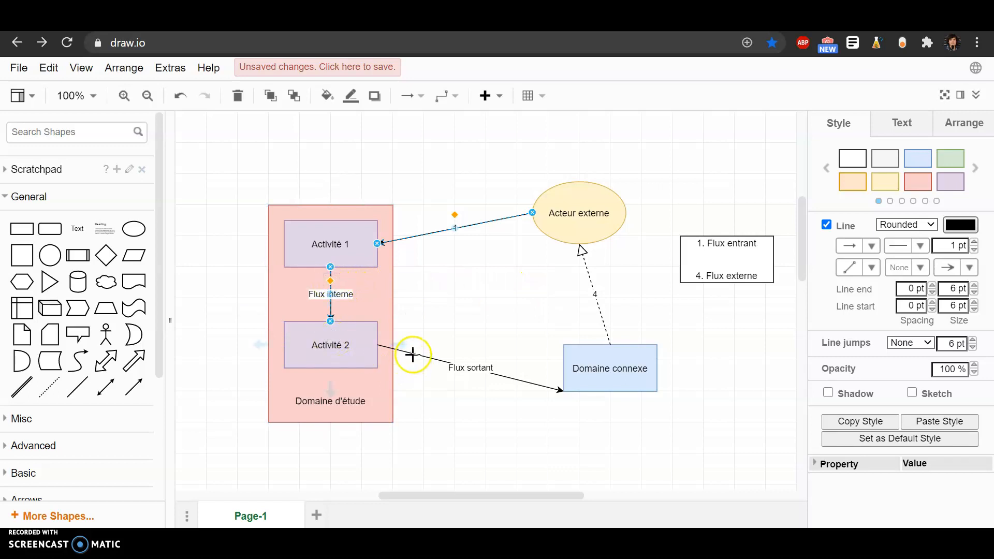
left_click(591, 278, "shift")
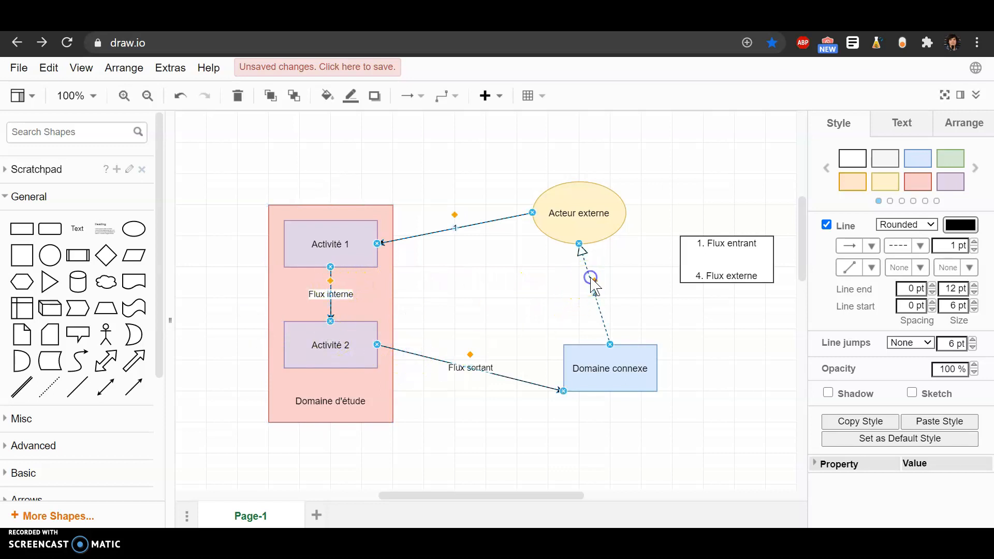
left_click(974, 242)
left_click(514, 278)
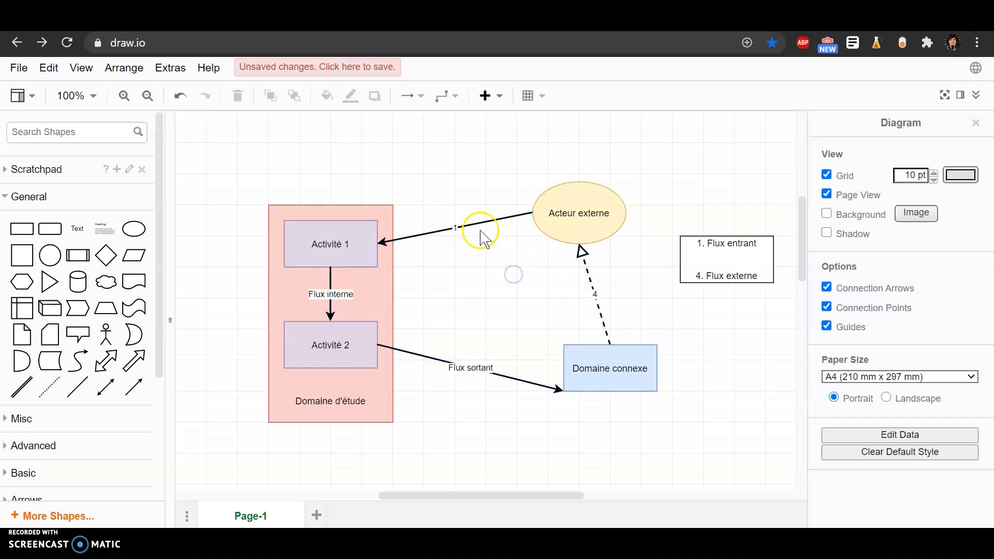
- Set the outline width of the "Domaine d'étude" rectangle to 7 pt
left_click(374, 282)
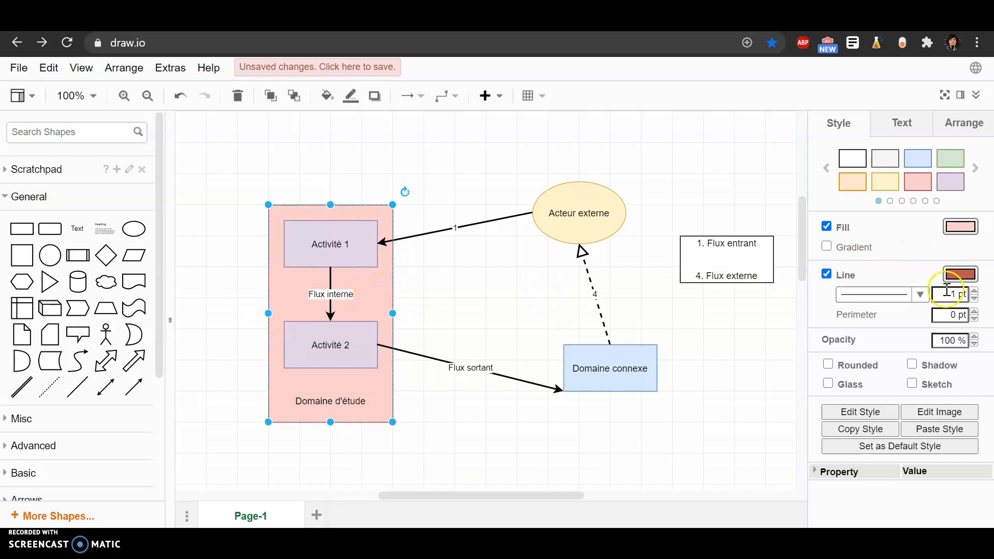
left_click(975, 291)
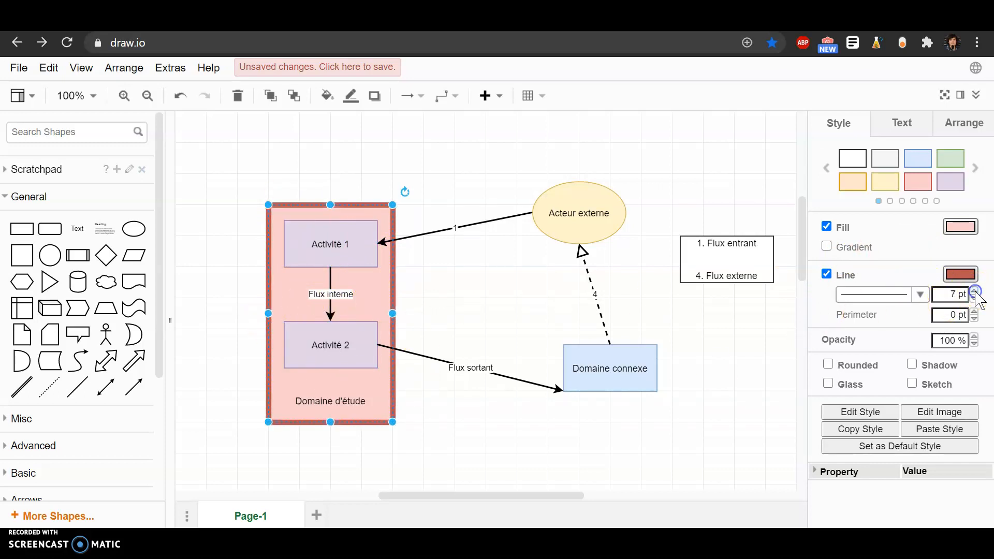
left_click(495, 329)
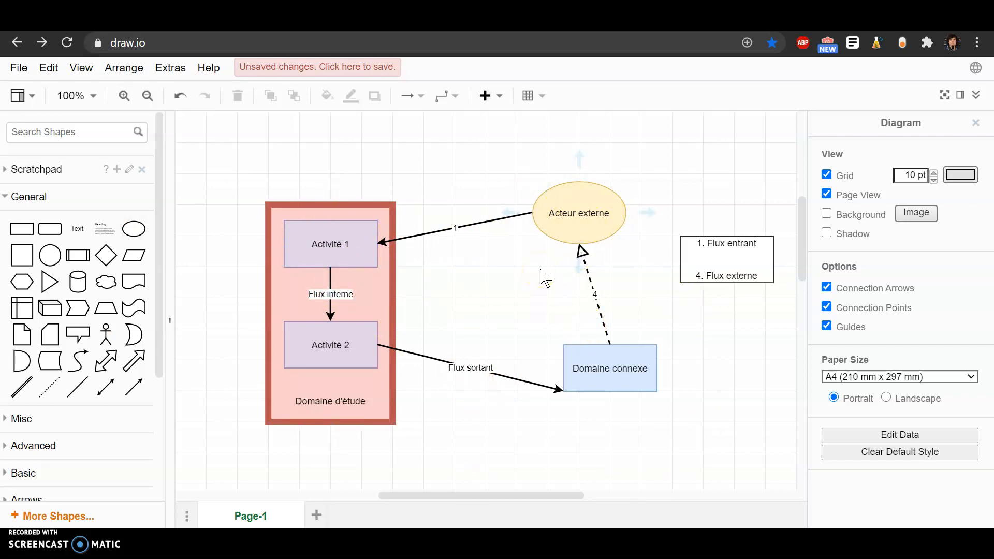
left_click(492, 273)
left_click(305, 216)
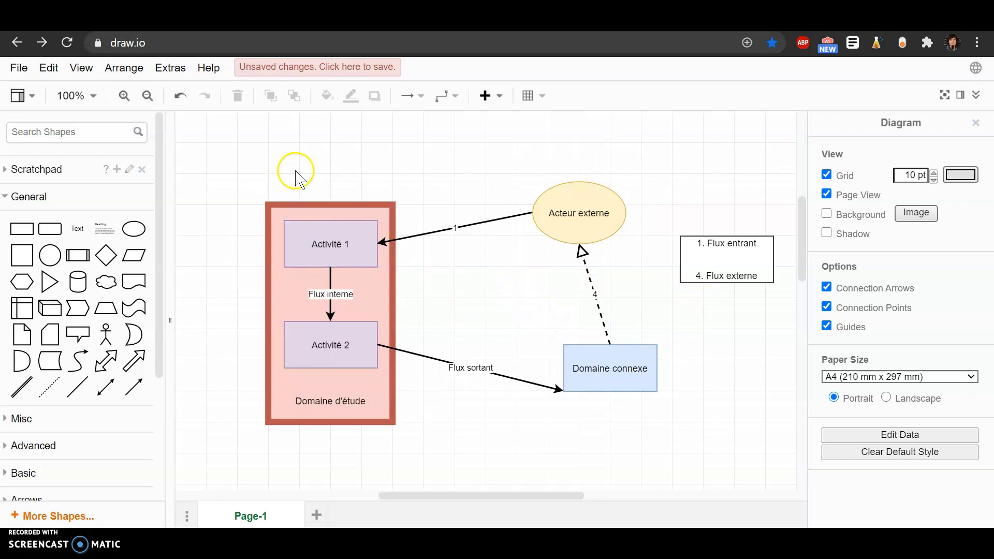
- Save the diagram to the device as "TEST DRAWIO.png" in the Editable Bitmap Image (.png) format
left_click(21, 69)
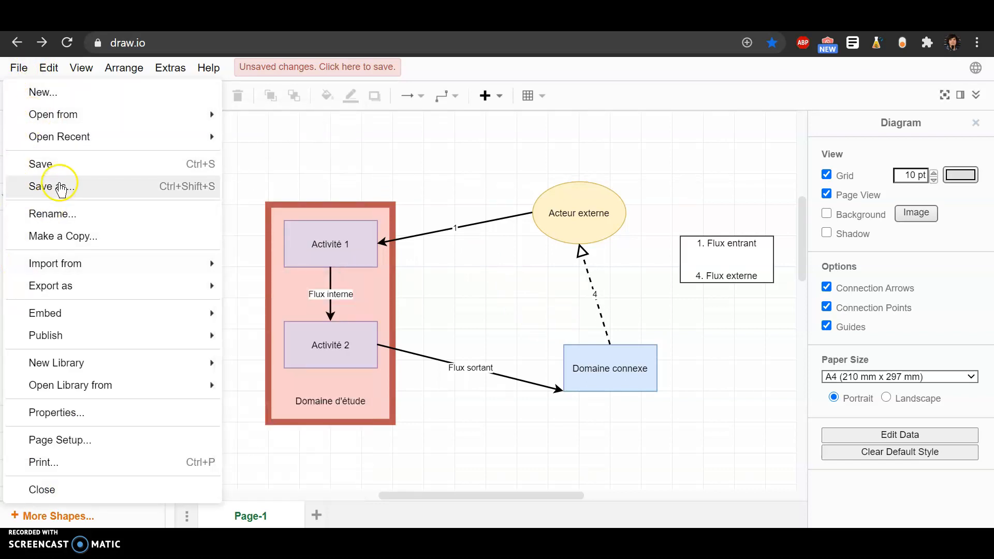
left_click(61, 188)
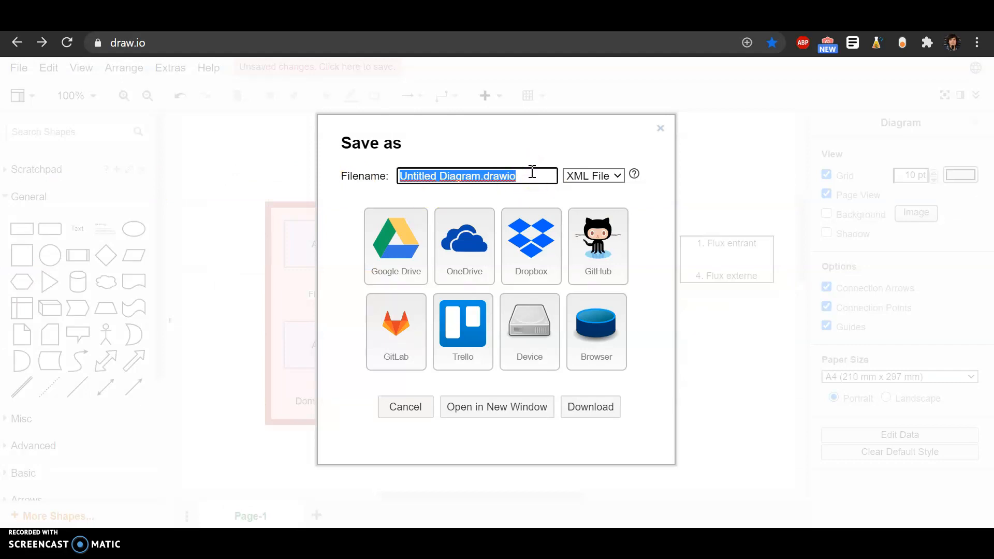
key("Caps_Lock")
type("TES")
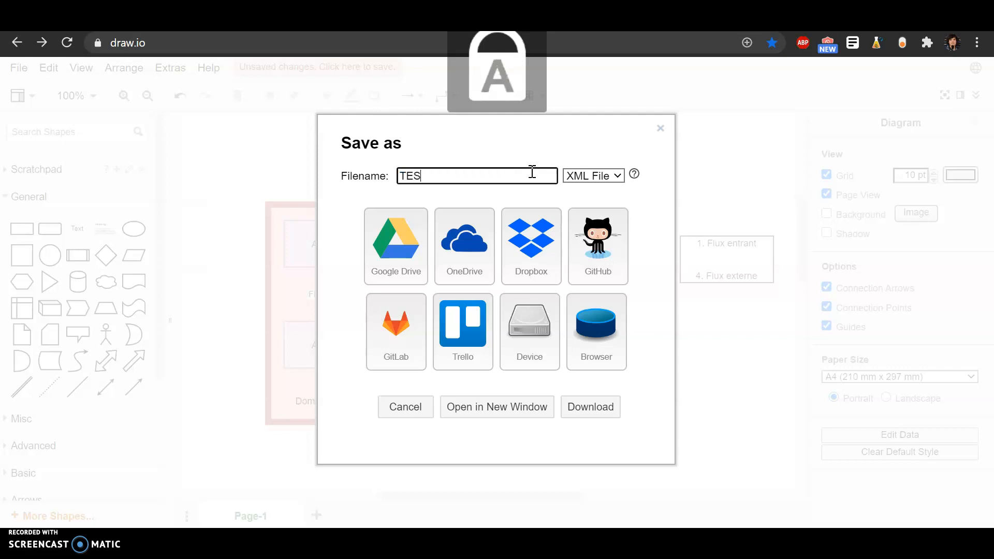
type("T DRAWIO")
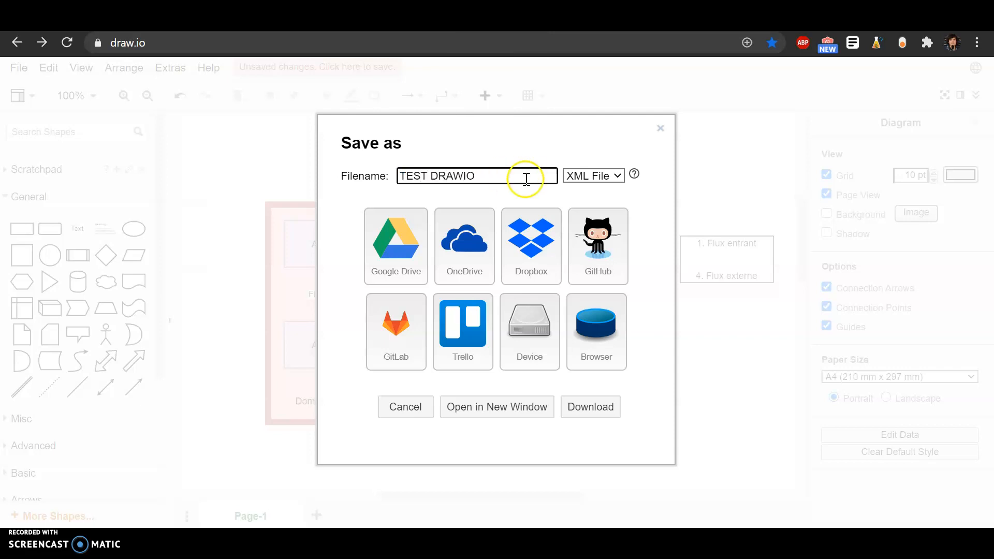
left_click(591, 177)
left_click(587, 172)
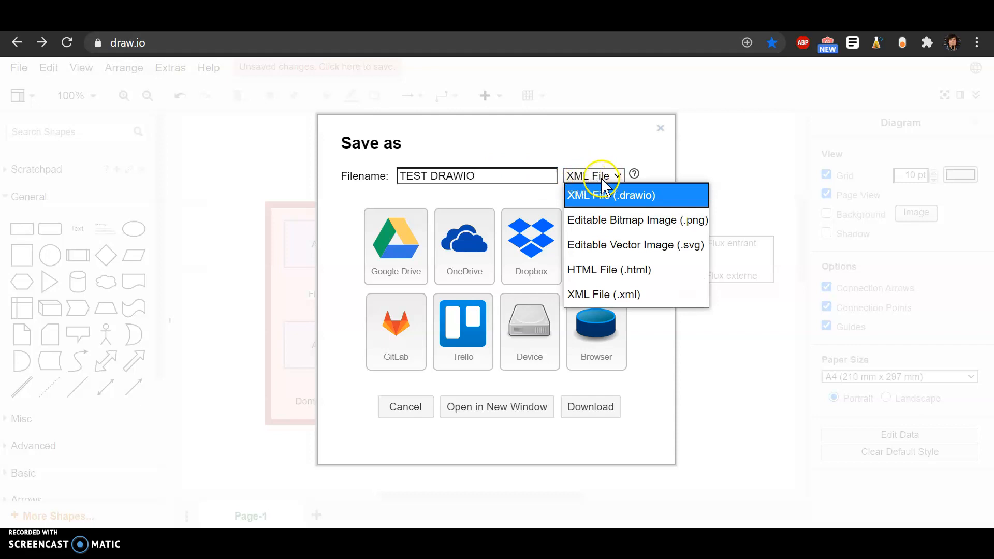
left_click(600, 221)
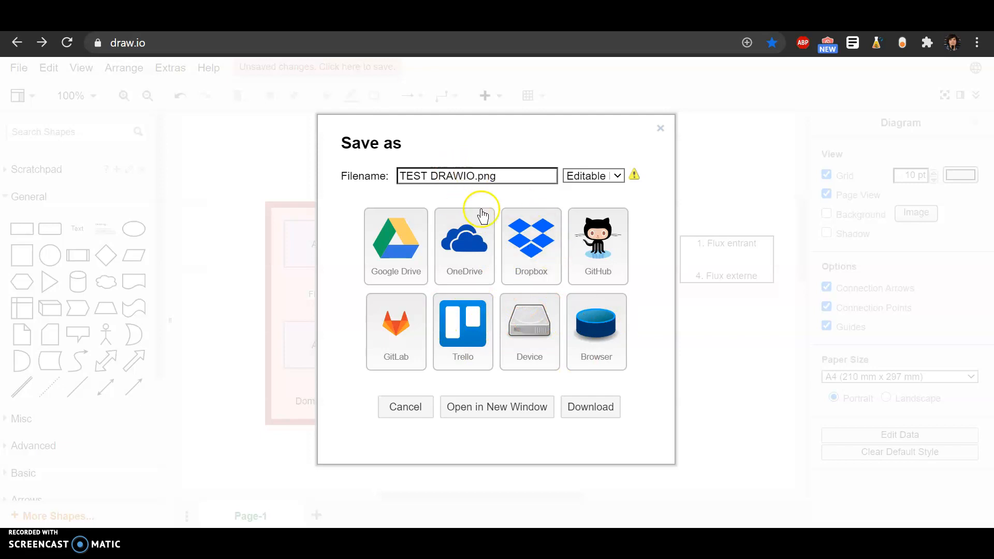
left_click(536, 337)
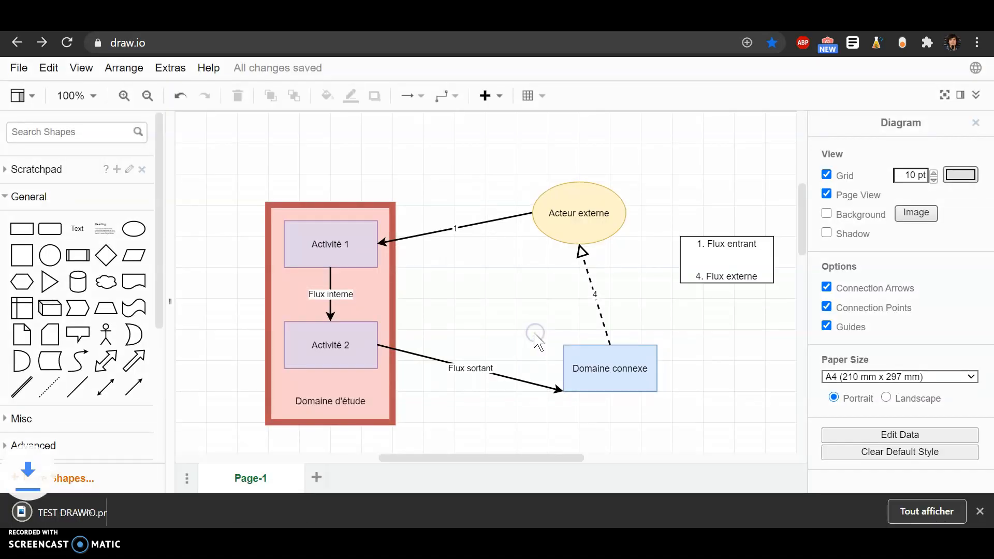
- Open the downloaded TEST DRAWIO.png in the Photos viewer, inspect the diagram up close, and close the viewer
left_click(101, 512)
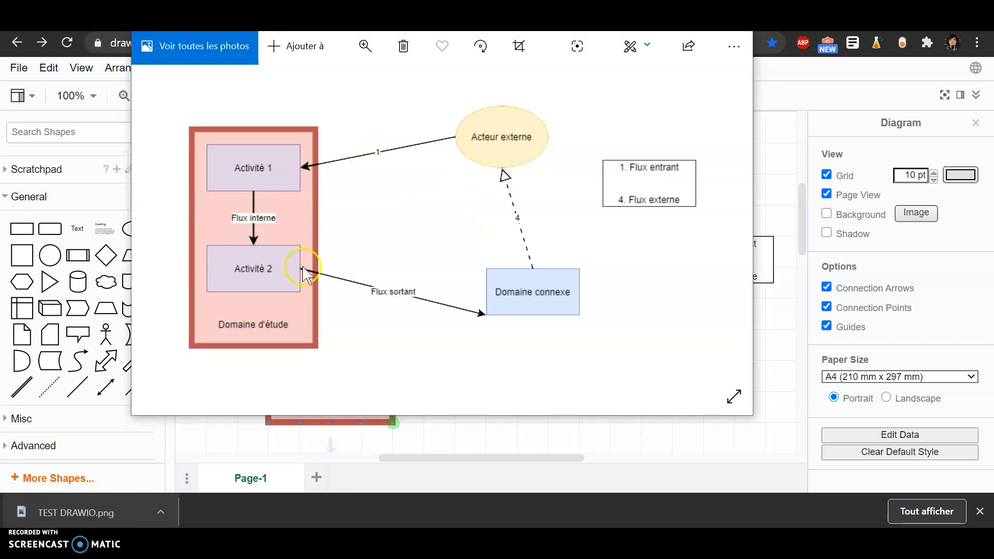
mouse_move(534, 17)
left_mouse_down()
mouse_move(695, 289)
mouse_move(750, 326)
mouse_move(592, 151)
mouse_move(589, 106)
left_mouse_up()
scroll(508, 279, "up", 2)
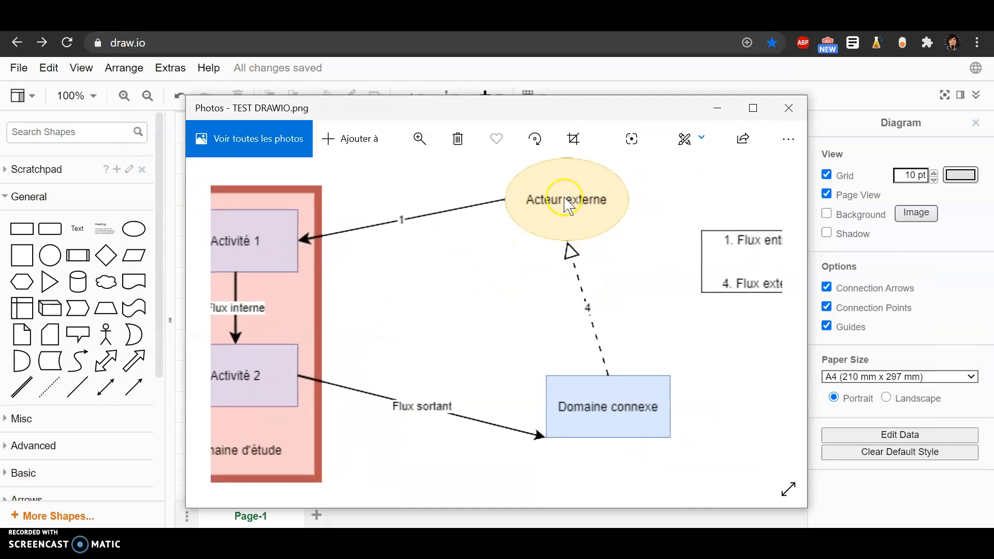
left_click(788, 108)
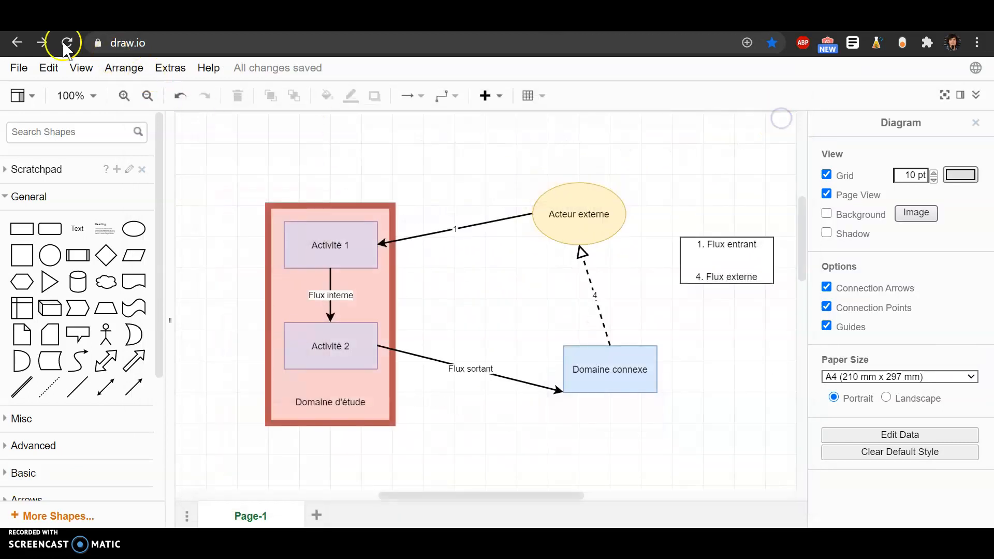
- Save the diagram to the device as "TEST DRAWIO.drawio" in the XML File (.drawio) format
left_click(11, 78)
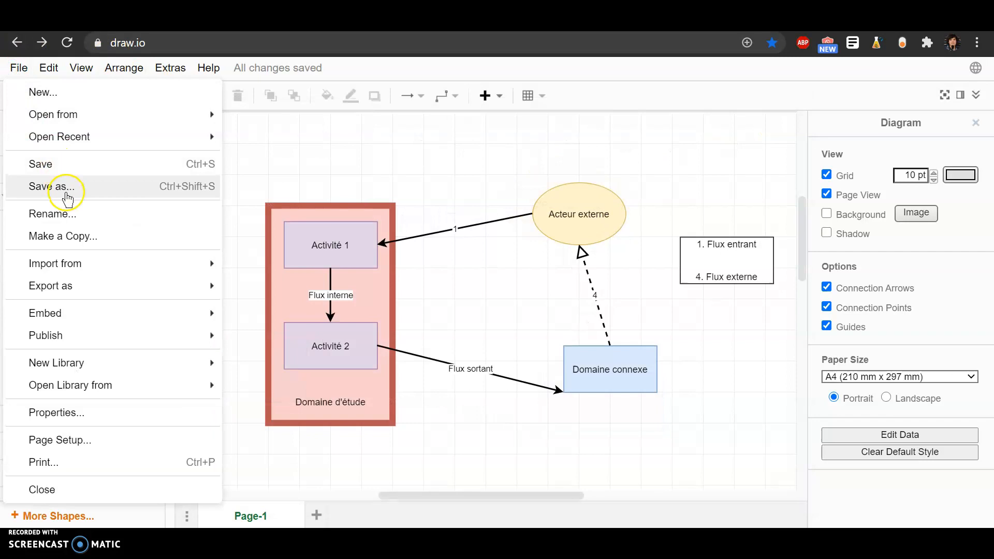
left_click(67, 191)
left_click(618, 176)
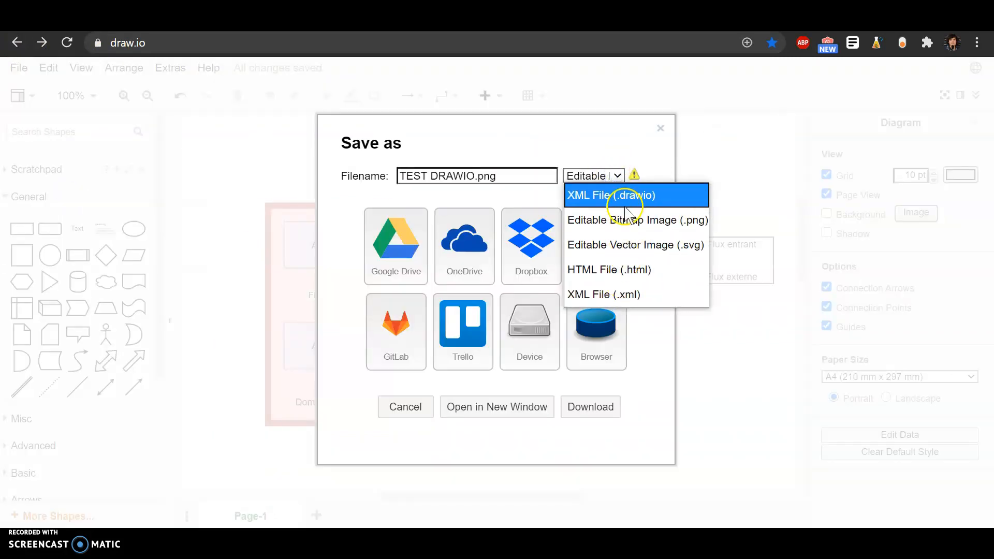
left_click(606, 199)
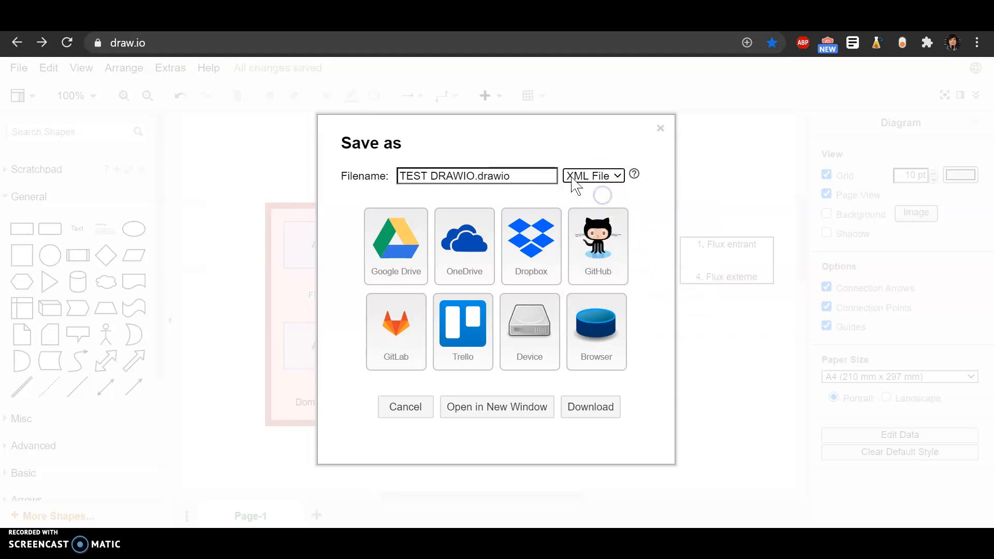
left_click(603, 178)
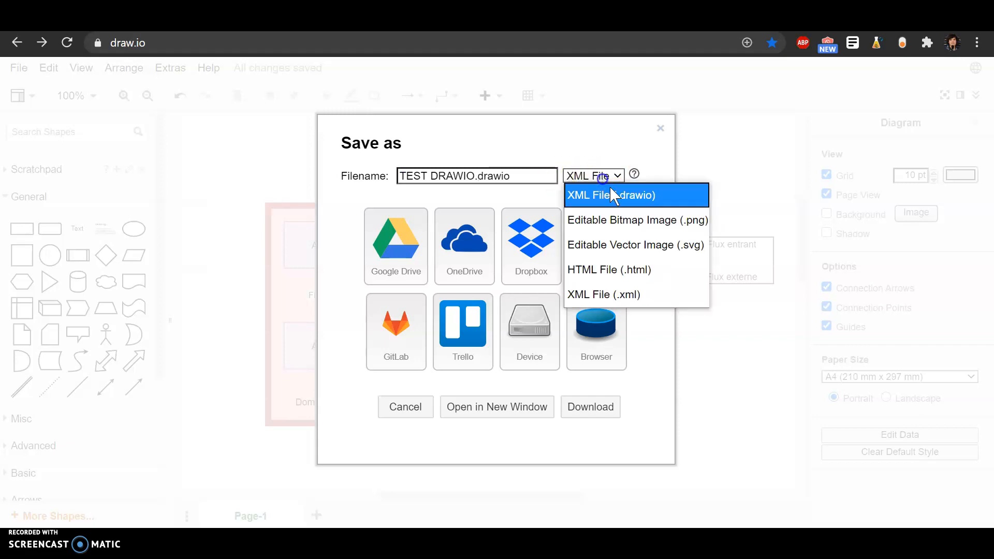
left_click(644, 197)
left_click(433, 178)
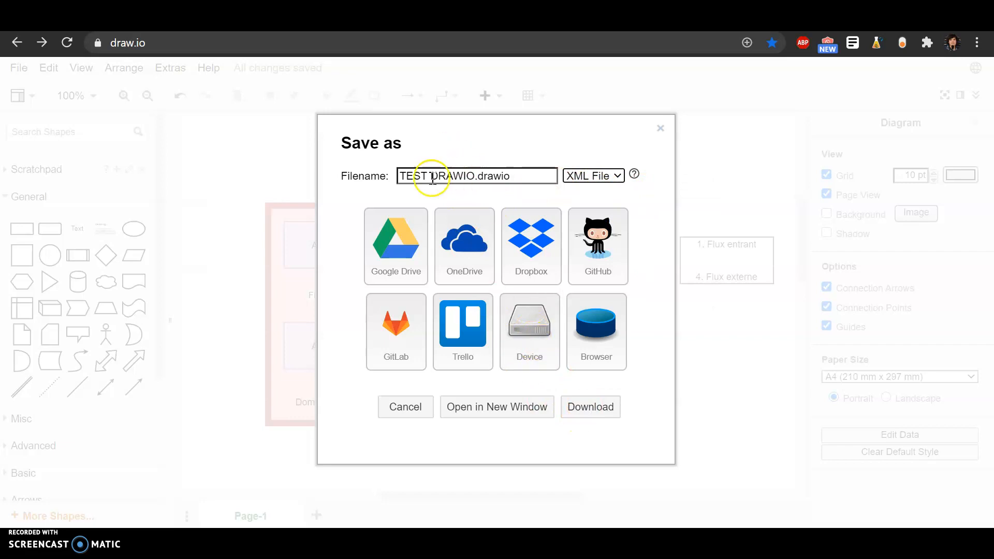
left_click(531, 336)
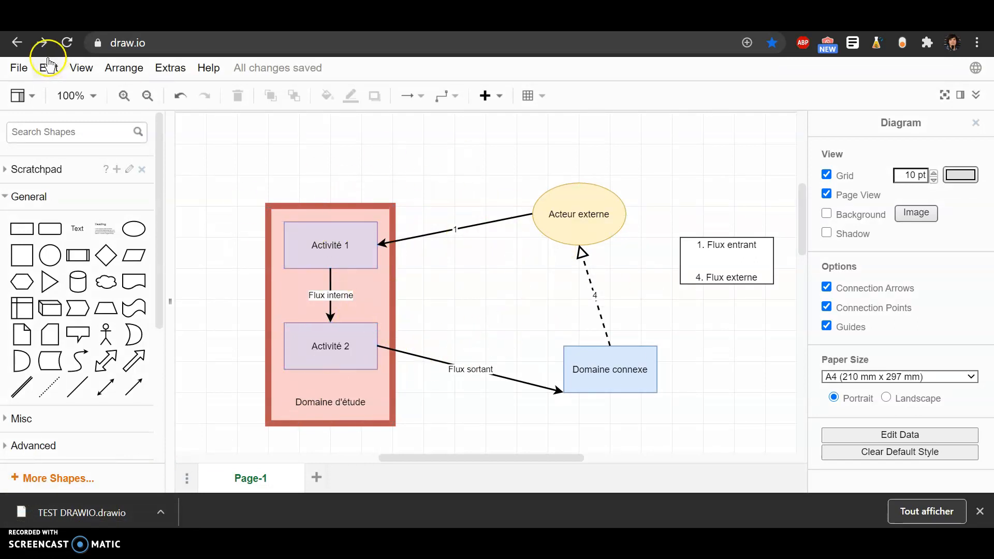
- Reload the editor page and create a new blank diagram on the device in the XML File (.drawio) format
left_click(66, 42)
left_click(550, 146)
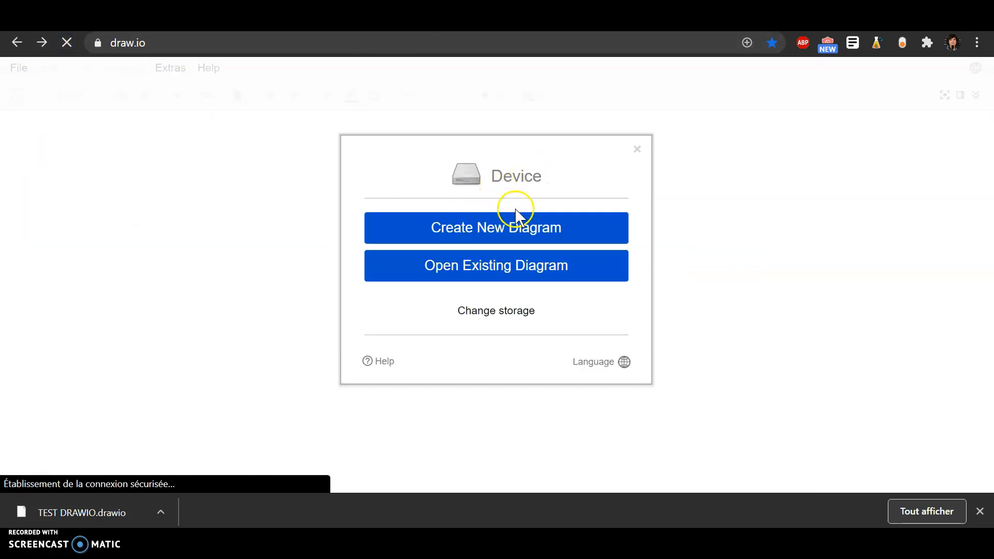
left_click(512, 227)
left_click(473, 218)
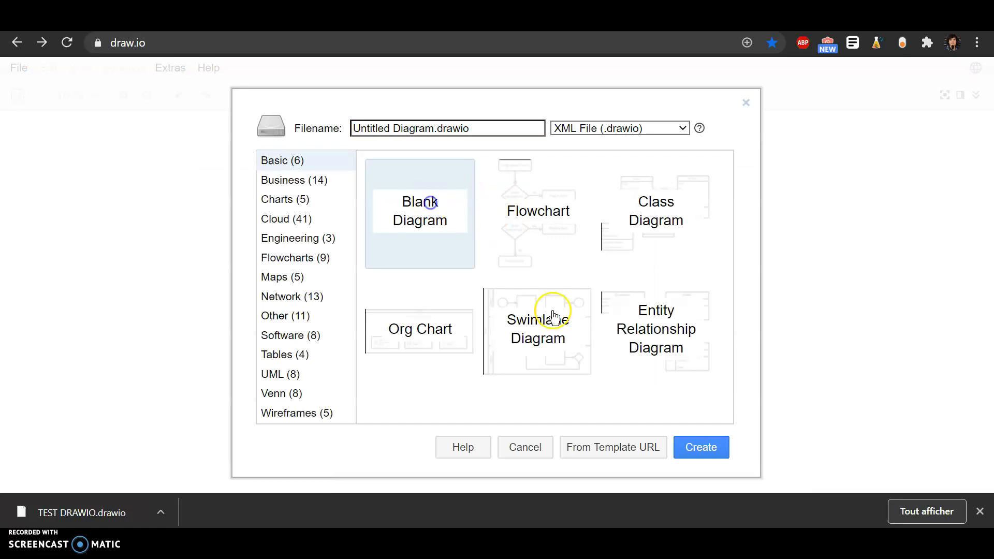
left_click(694, 447)
- Load the downloaded TEST DRAWIO.drawio file into the blank diagram's canvas
left_click_drag(127, 510, 371, 316)
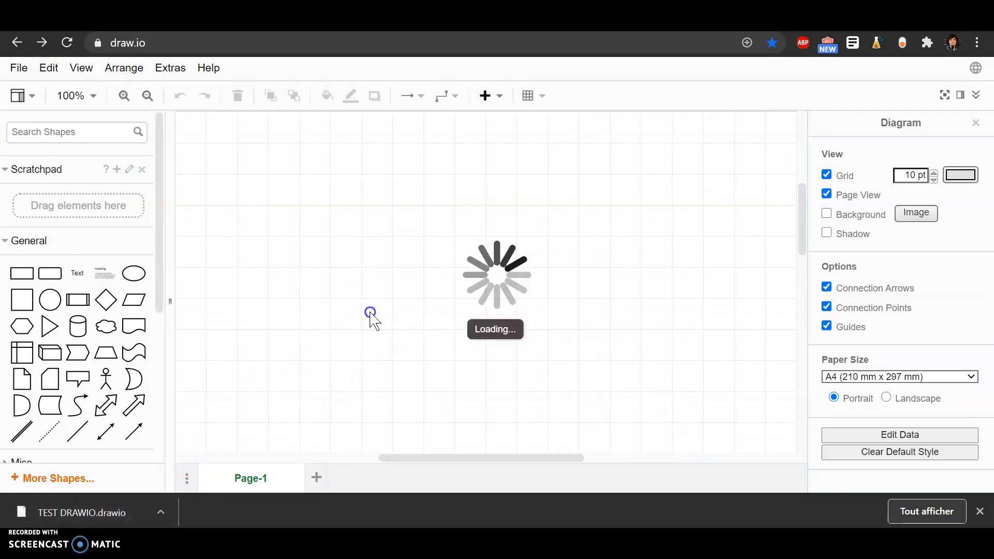
left_click(520, 273)
mouse_move(444, 459)
left_mouse_down()
mouse_move(543, 447)
mouse_move(499, 442)
mouse_move(455, 458)
left_mouse_up()
scroll(483, 355, "down", 3)
scroll(482, 355, "down", 2)
scroll(474, 420, "up", 2)
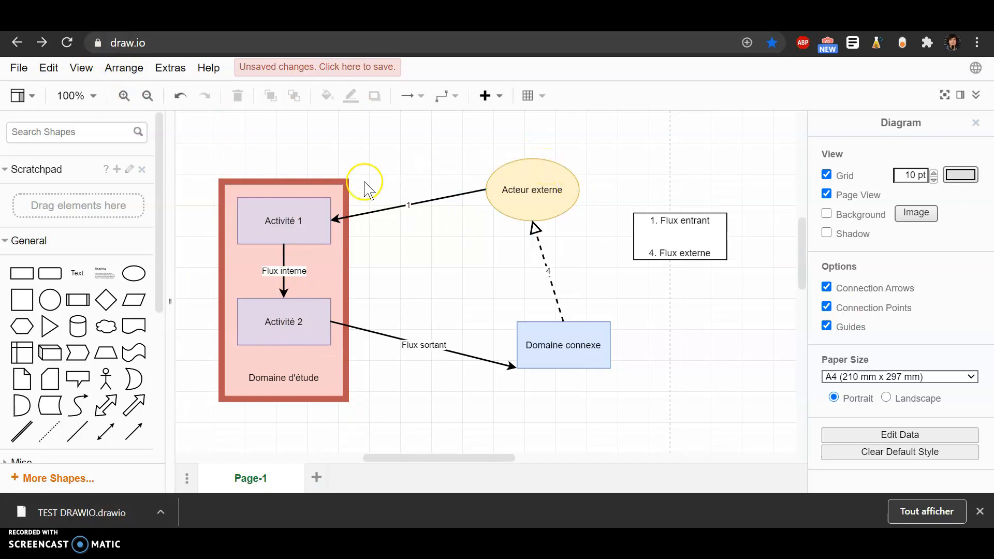
- Move the "Acteur externe" ellipse up and to the right, and shift the "Domaine connexe" rectangle upward
left_click_drag(511, 200, 557, 169)
left_click(547, 339)
left_click_drag(546, 339, 547, 300)
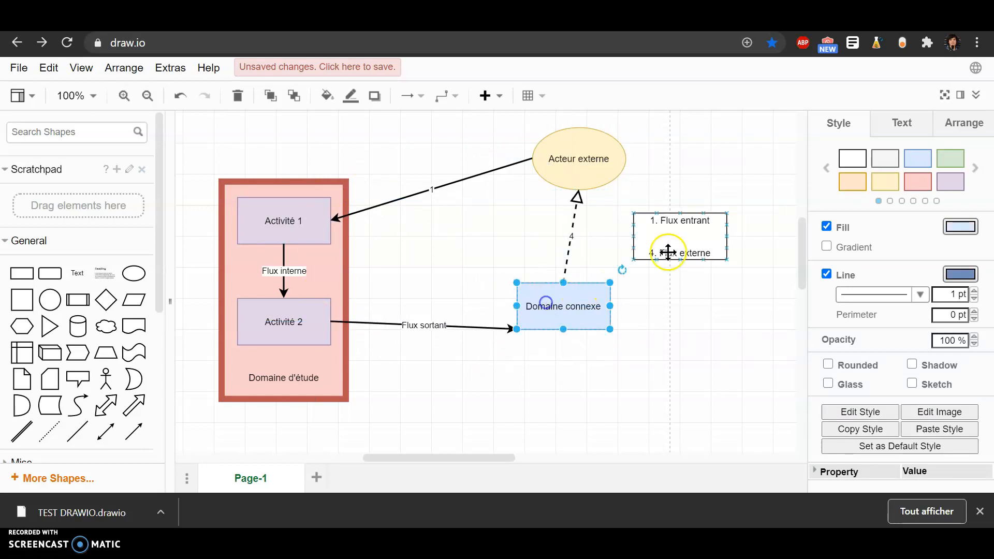
left_click(660, 361)
left_click(473, 266)
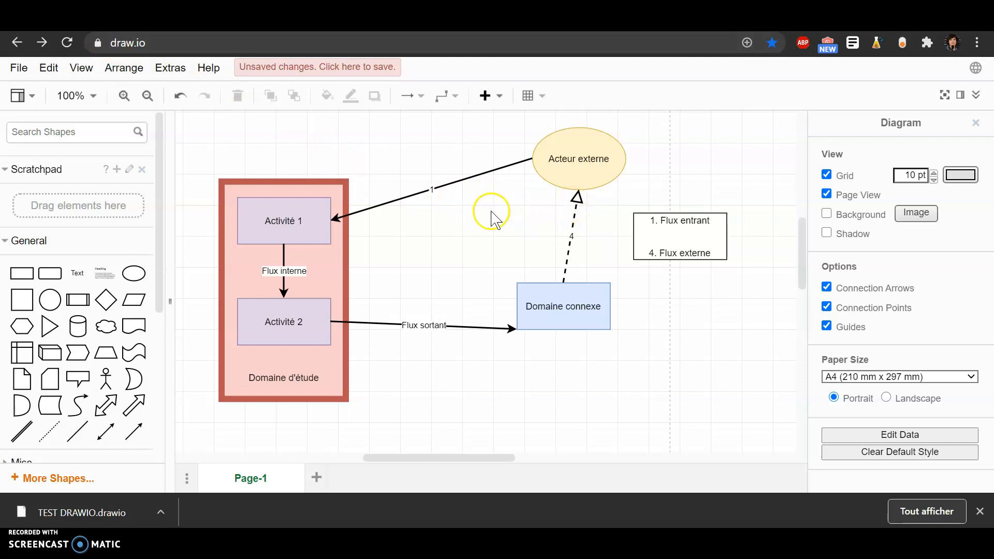
left_click(480, 173)
left_click(570, 173)
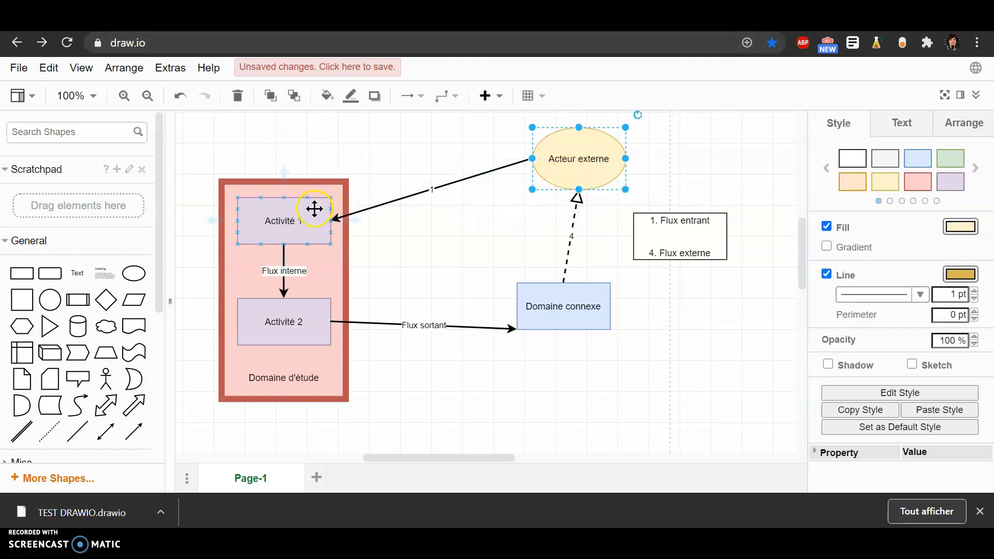
left_click(572, 226)
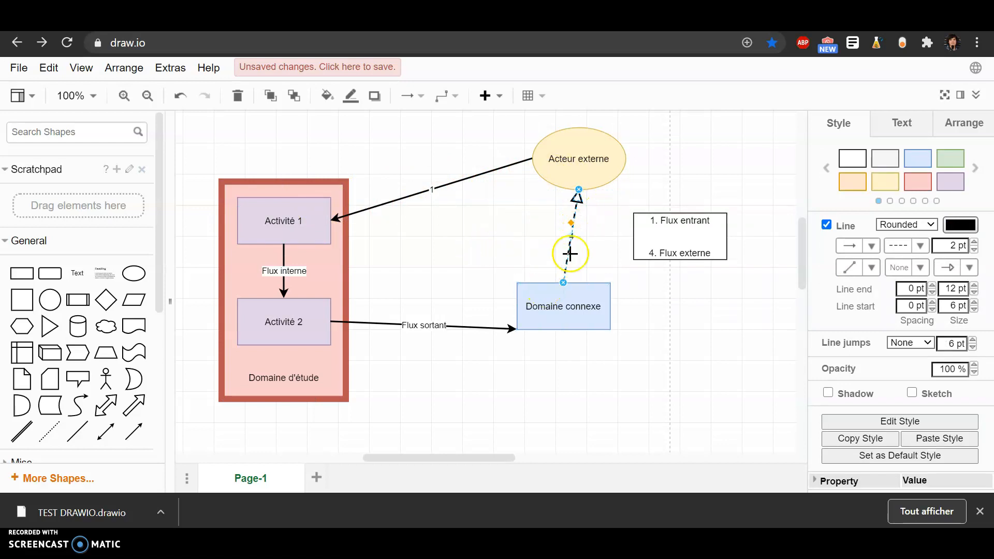
left_click(474, 239)
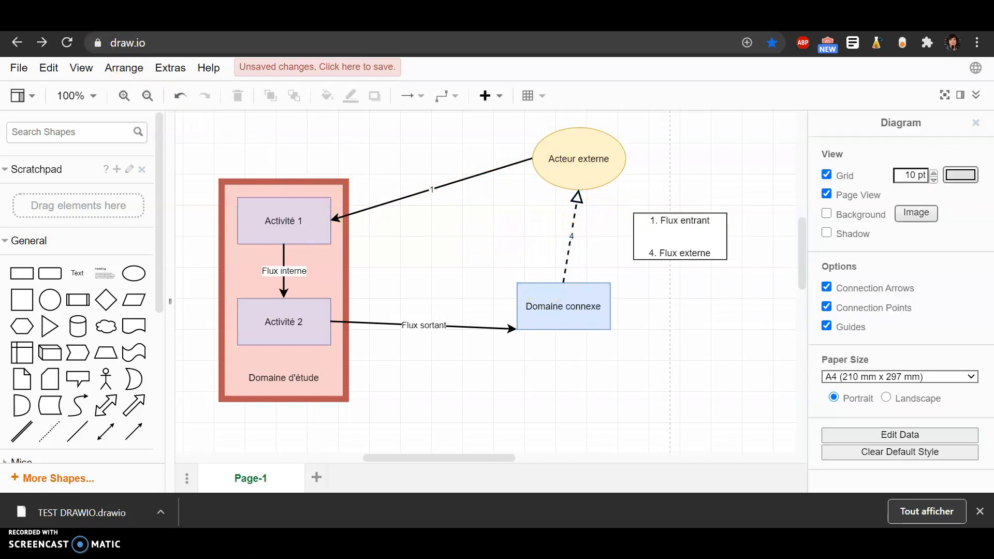